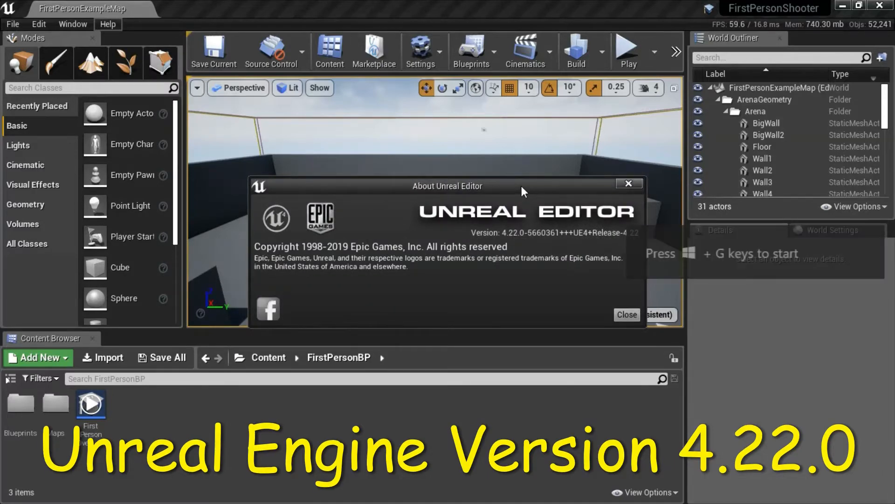
Step: Close the About Unreal Editor window and browse the asset packs in the Epic Games launcher's Vault
{"action": "left_click", "coordinate": [627, 315]}
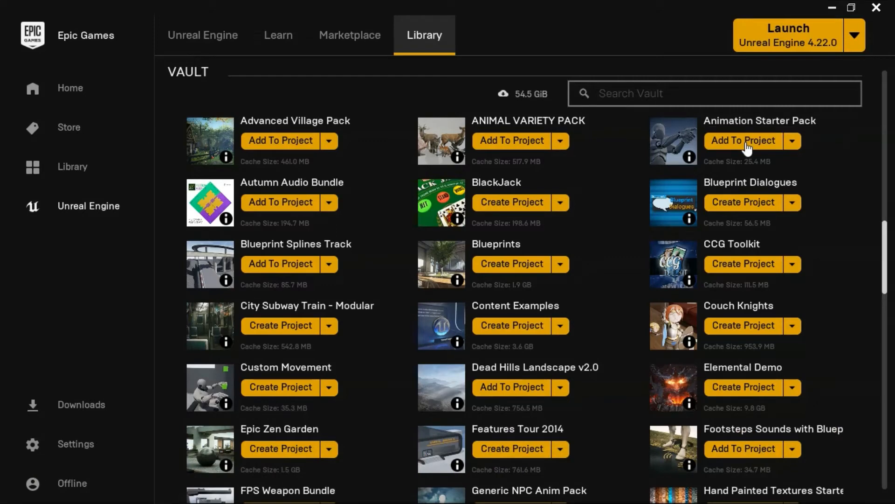
{"action": "scroll", "coordinate": [746, 149], "scroll_direction": "down", "scroll_amount": 5}
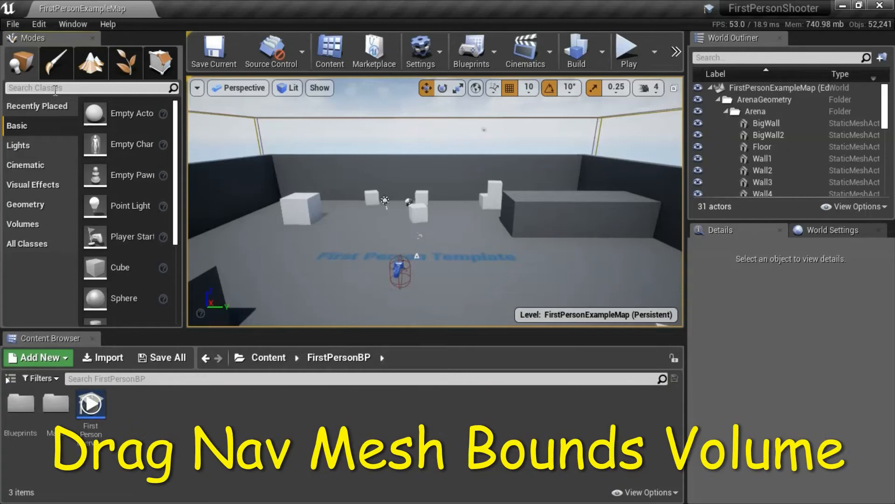
Step: Place a Nav Mesh Bounds Volume on the floor in the middle of the arena and display the navigation mesh
{"action": "left_click", "coordinate": [55, 89]}
{"action": "type", "text": "nav"}
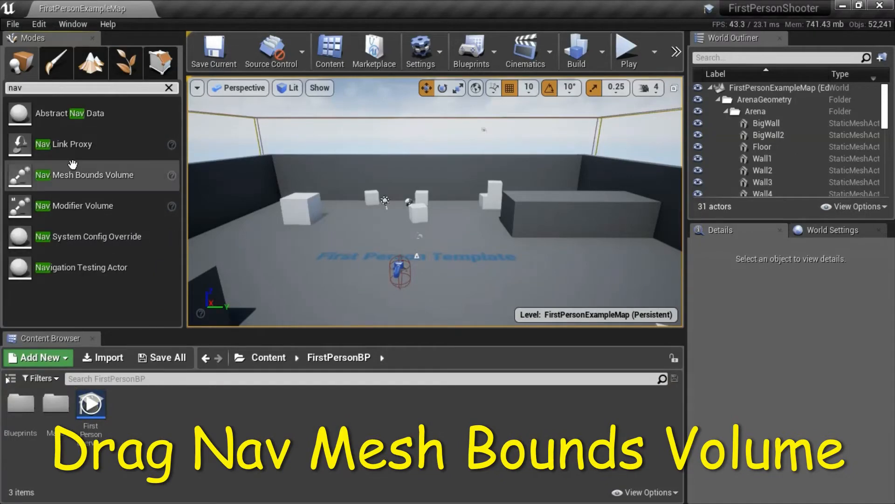
{"action": "left_click_drag", "start_coordinate": [68, 167], "coordinate": [418, 253]}
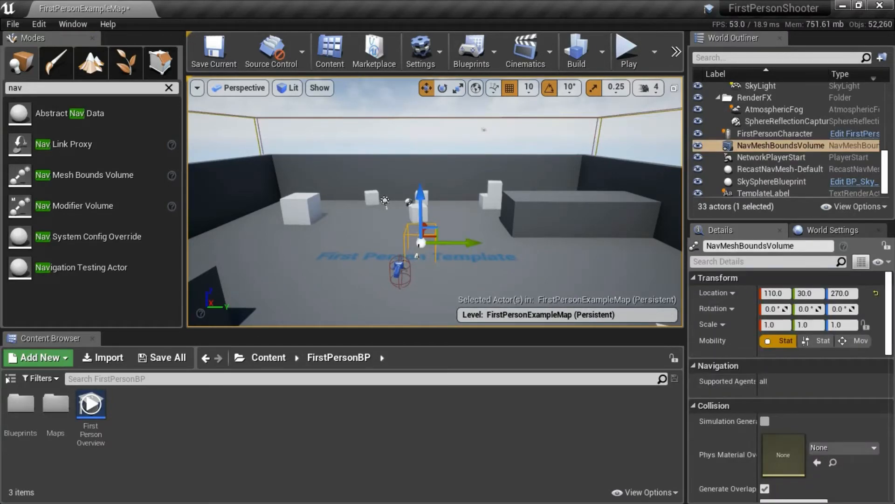
{"action": "key", "text": "p"}
Step: Scale the Nav Mesh Bounds Volume to about 14.0 in X, 18.5 in Y and 4.75 in Z to cover the arena
{"action": "left_click", "coordinate": [458, 90]}
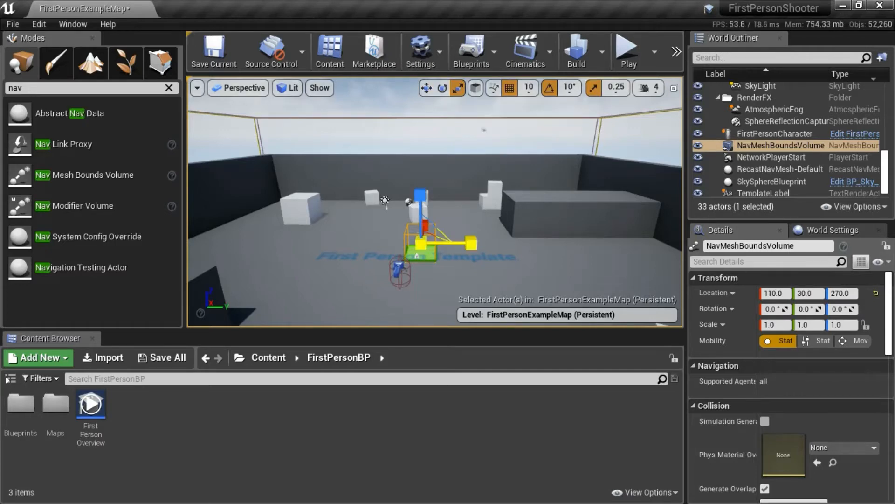
{"action": "left_click_drag", "start_coordinate": [471, 243], "coordinate": [534, 243]}
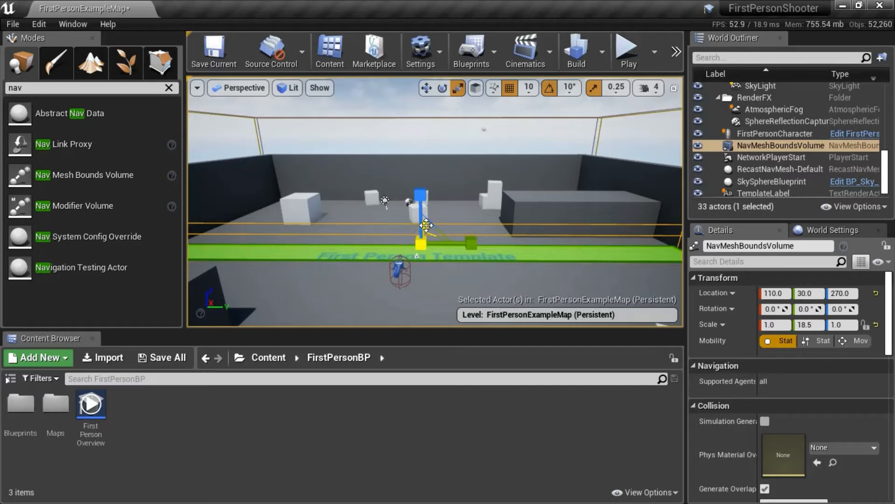
{"action": "left_click_drag", "start_coordinate": [426, 226], "coordinate": [456, 225]}
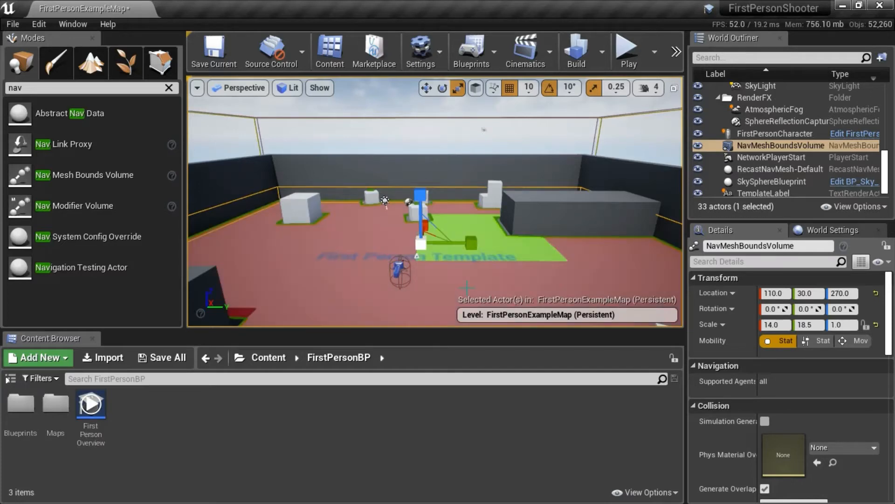
{"action": "left_click_drag", "start_coordinate": [421, 196], "coordinate": [420, 189]}
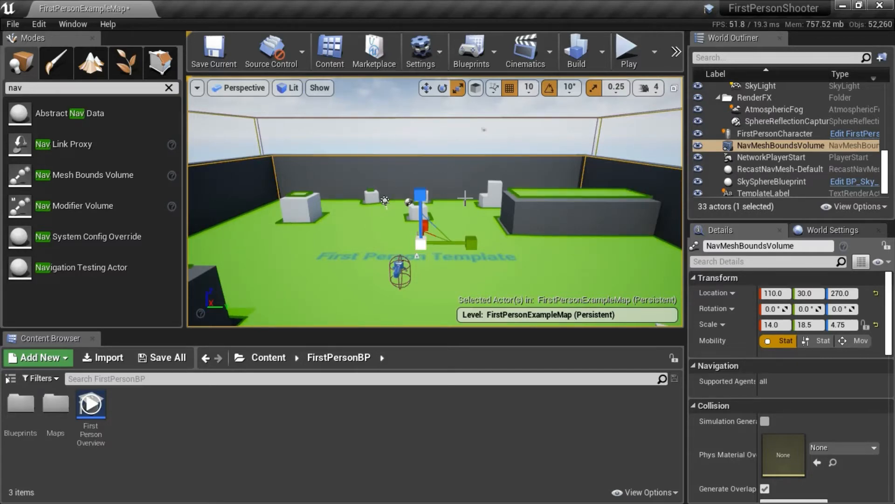
Step: Clear the class search and return to the move tool with the navigation mesh display hidden
{"action": "left_click", "coordinate": [88, 88]}
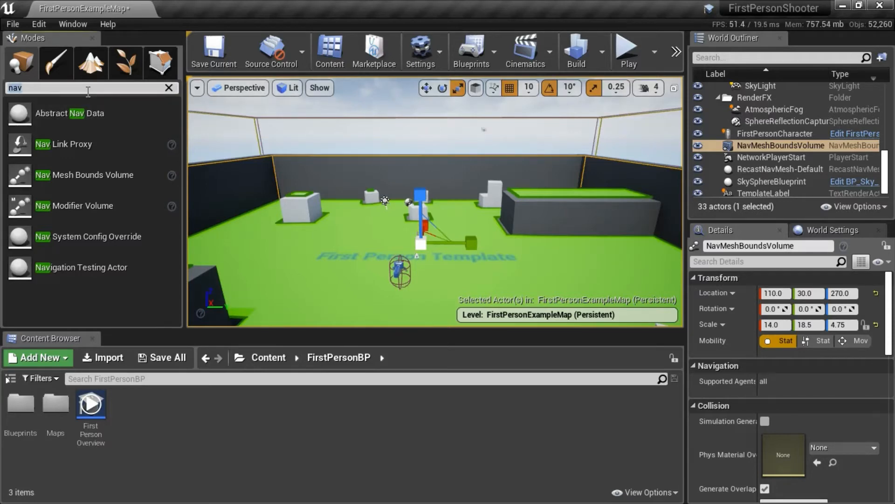
{"action": "key", "text": "BackSpace"}
{"action": "left_click", "coordinate": [421, 95]}
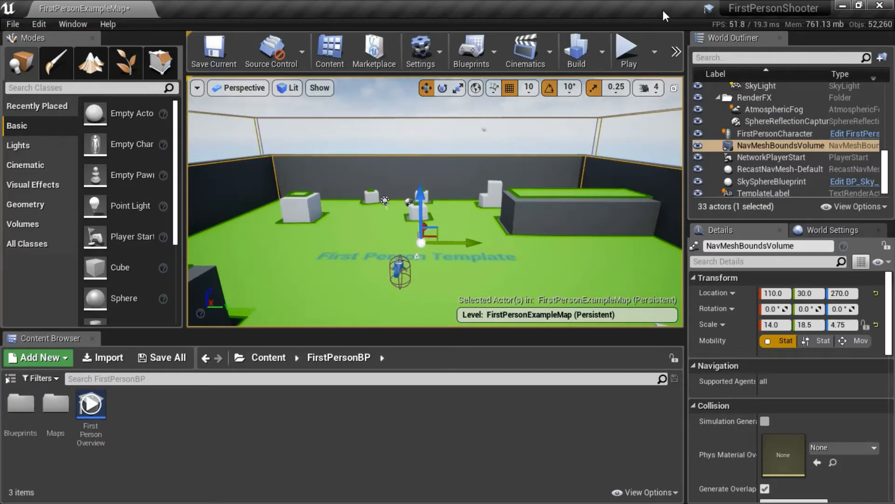
{"action": "key", "text": "p"}
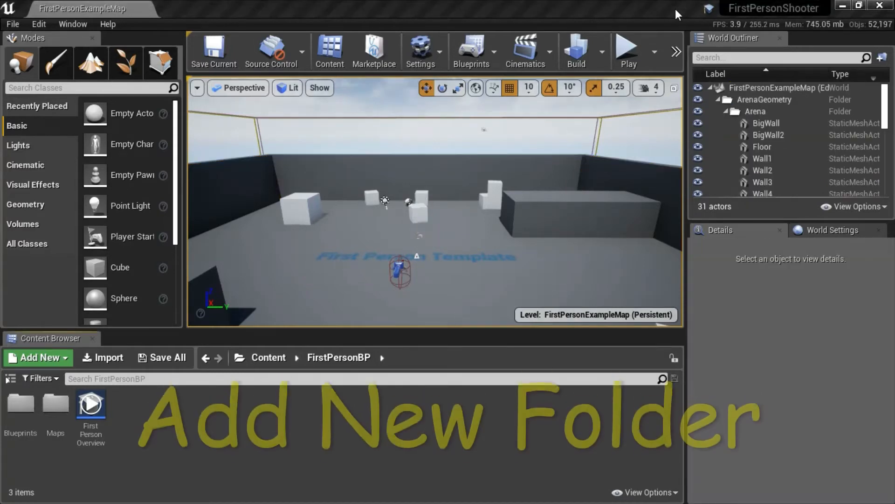
Step: Create a new folder named FirstPersonShooter in the Content folder
{"action": "left_click", "coordinate": [281, 357]}
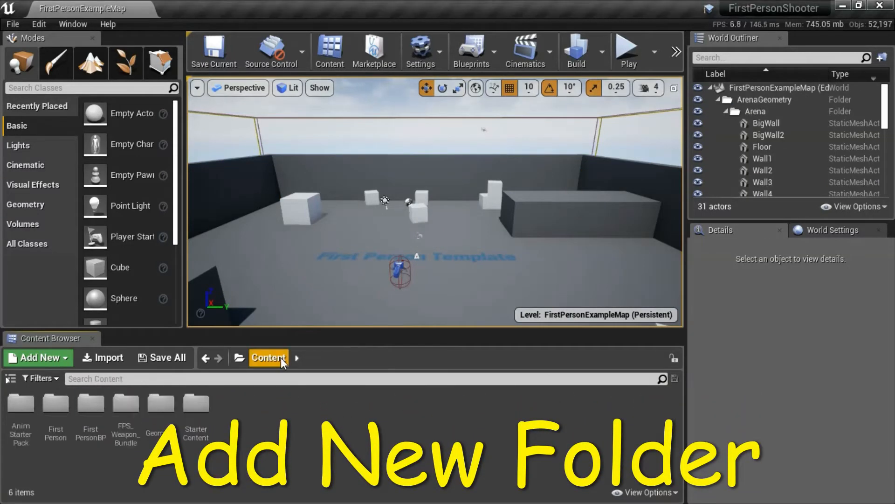
{"action": "left_click", "coordinate": [57, 356]}
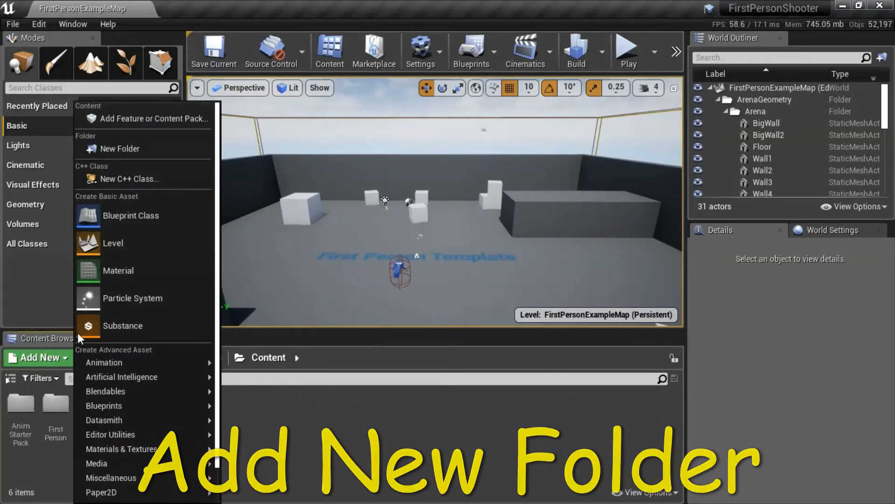
{"action": "left_click", "coordinate": [156, 148]}
{"action": "type", "text": "Shooter"}
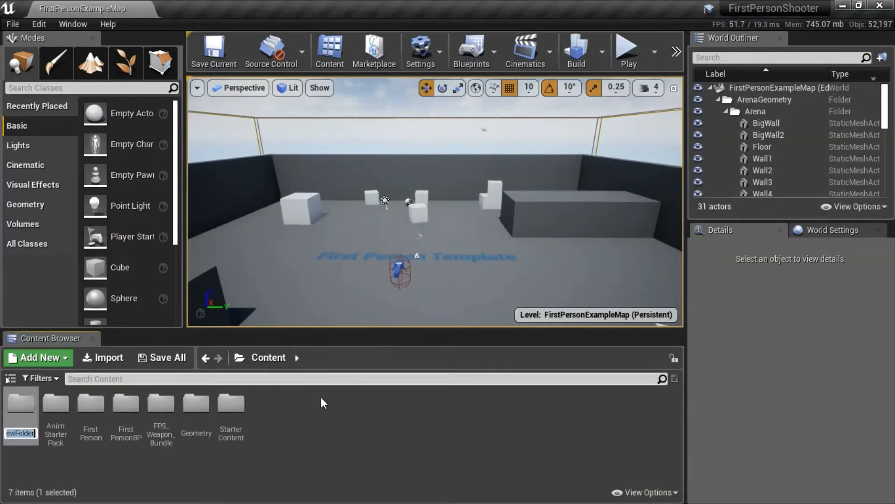
{"action": "key", "text": "Return"}
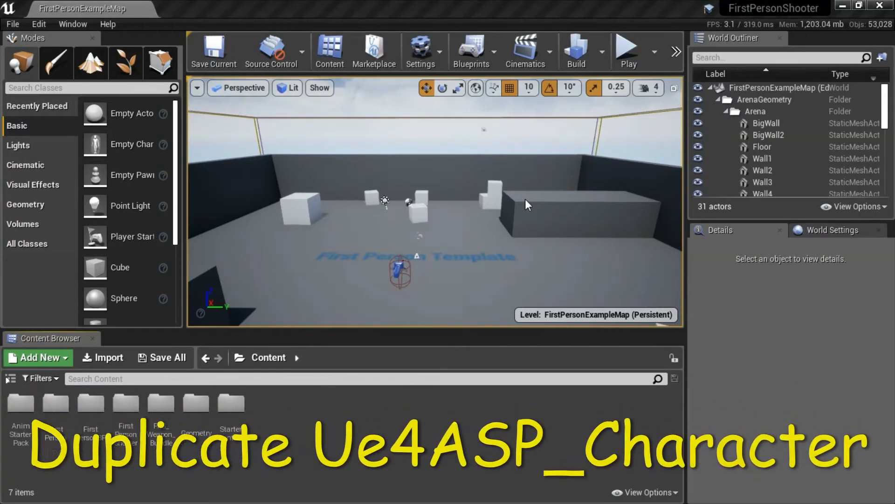
Step: Duplicate the Ue4ASP_Character blueprint in the AnimStarterPack folder and name the copy AiBotChar
{"action": "double_click", "coordinate": [31, 411]}
{"action": "scroll", "coordinate": [675, 457], "scroll_direction": "down", "scroll_amount": 5}
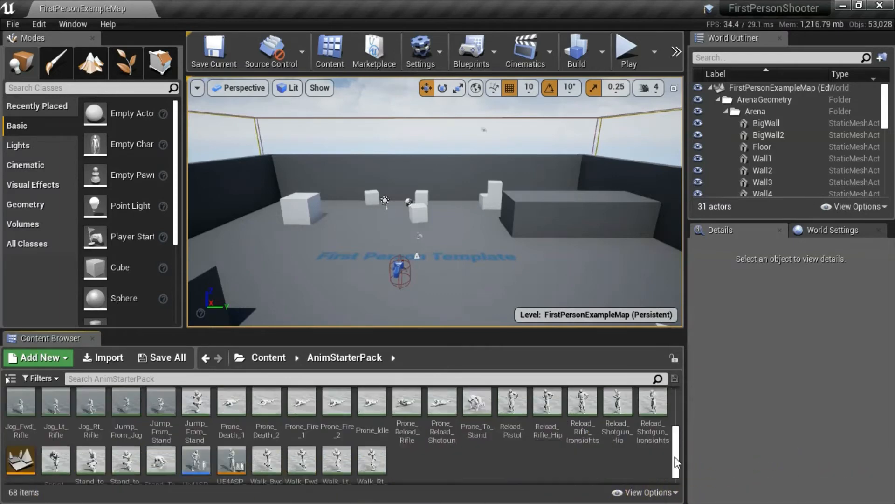
{"action": "left_click", "coordinate": [197, 446]}
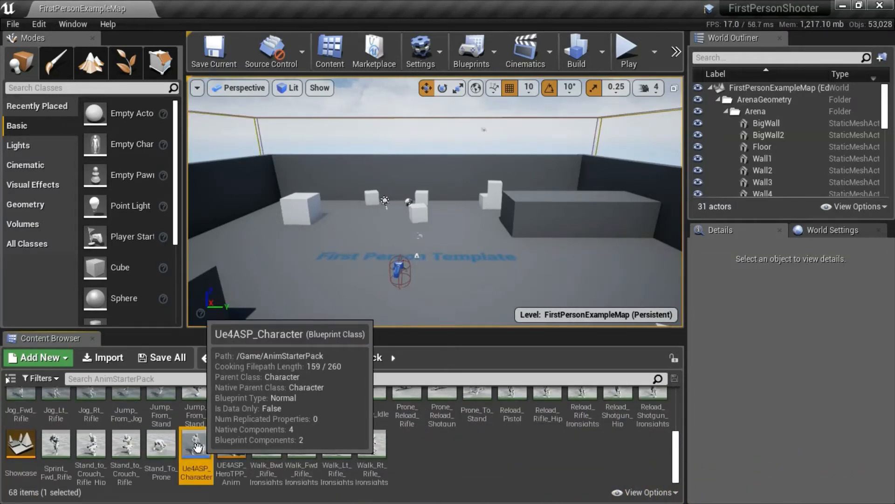
{"action": "right_click", "coordinate": [196, 446]}
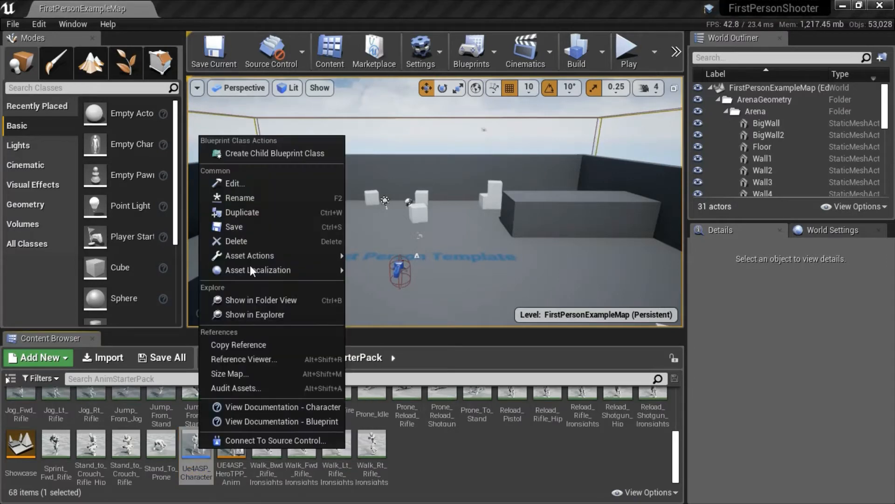
{"action": "left_click", "coordinate": [263, 212]}
{"action": "type", "text": "lotChar"}
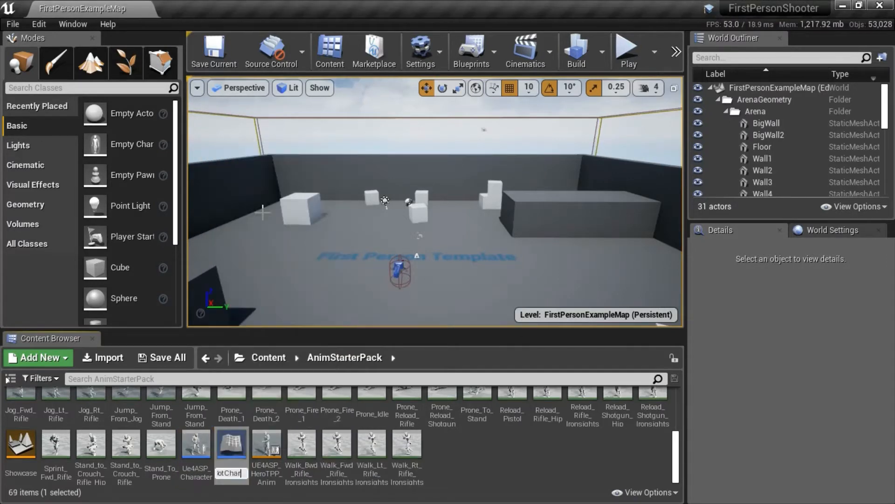
{"action": "key", "text": "Return"}
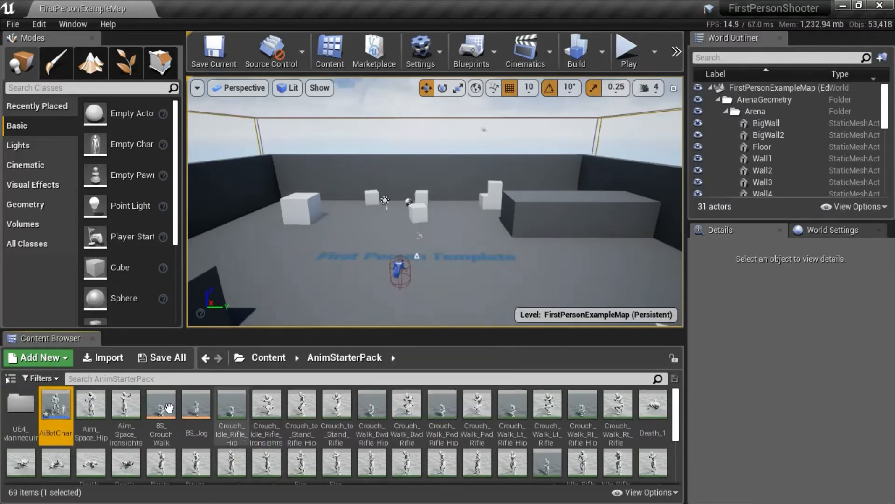
Step: Move the AiBotChar blueprint from AnimStarterPack into the FirstPersonShooter folder
{"action": "left_click", "coordinate": [15, 383]}
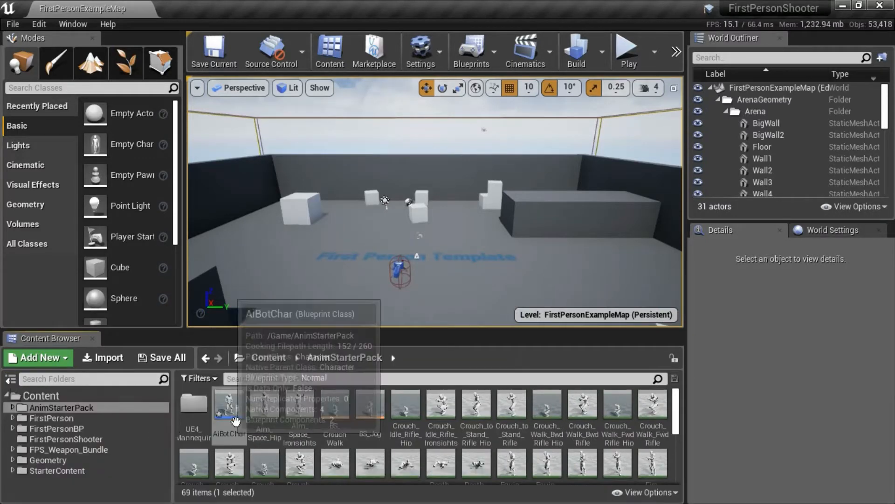
{"action": "left_click_drag", "start_coordinate": [240, 408], "coordinate": [104, 438]}
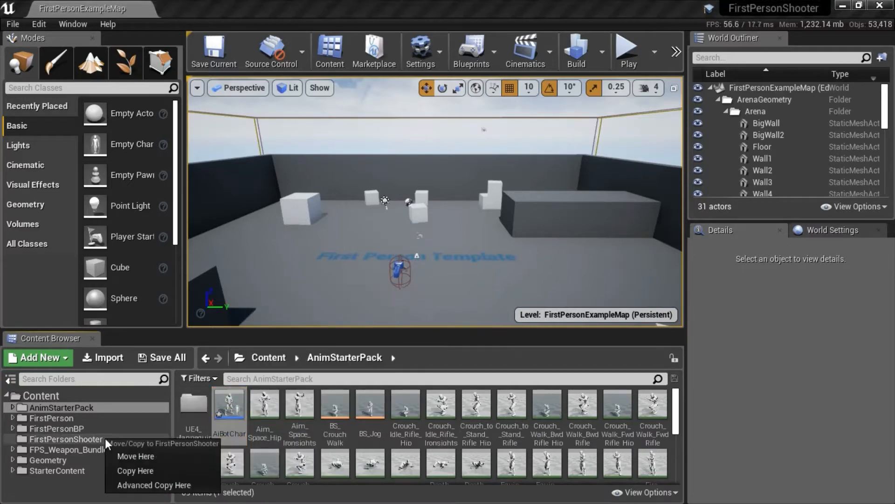
{"action": "left_click", "coordinate": [138, 456]}
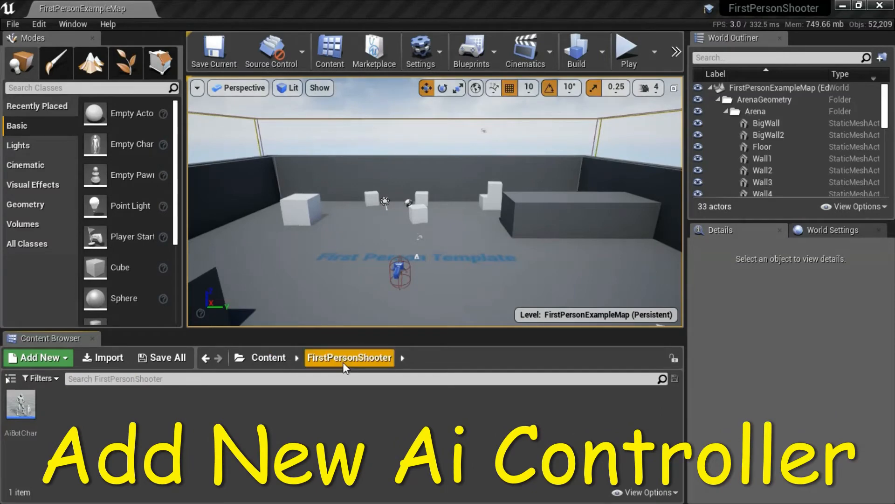
Step: Create a Blueprint class with AIController as its parent in the FirstPersonShooter folder and name it AiBotCntlr
{"action": "right_click", "coordinate": [401, 412]}
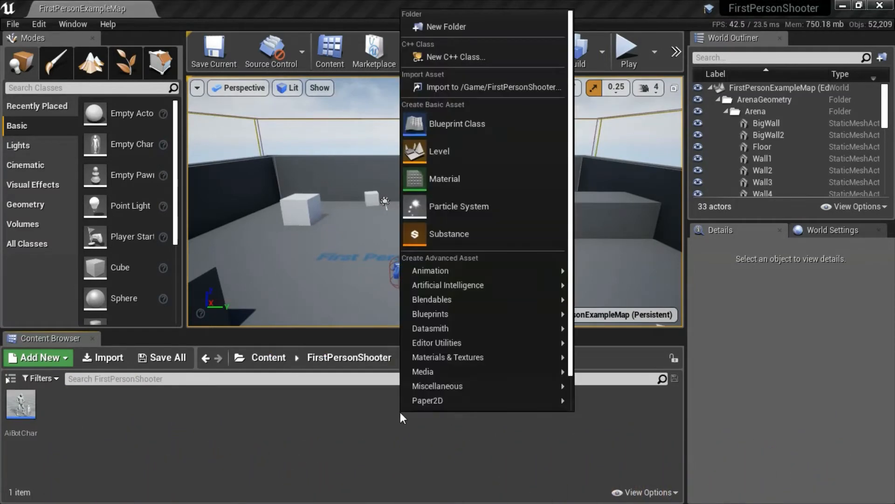
{"action": "left_click", "coordinate": [463, 130]}
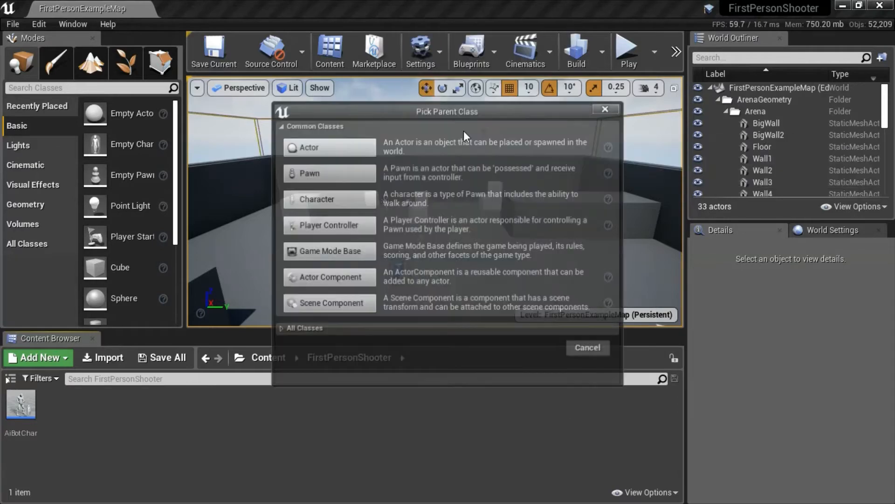
{"action": "left_click", "coordinate": [279, 331]}
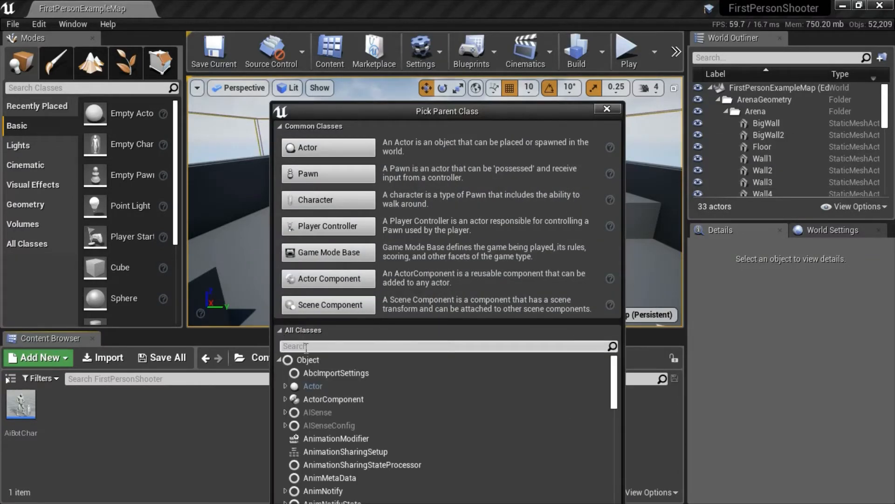
{"action": "type", "text": "ai"}
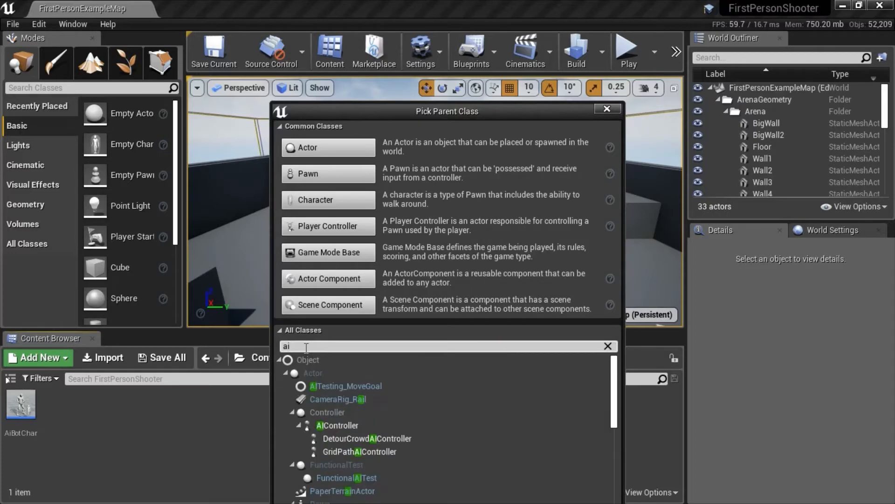
{"action": "left_click", "coordinate": [351, 426]}
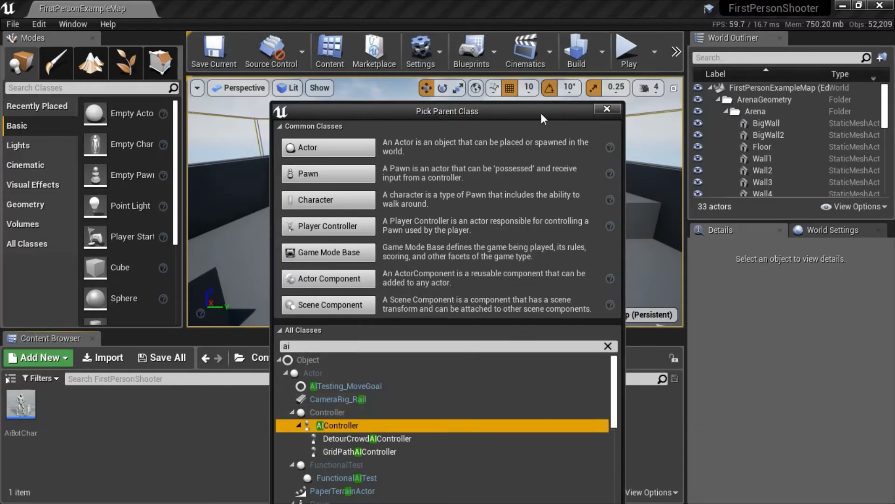
{"action": "left_click_drag", "start_coordinate": [541, 113], "coordinate": [531, 18]}
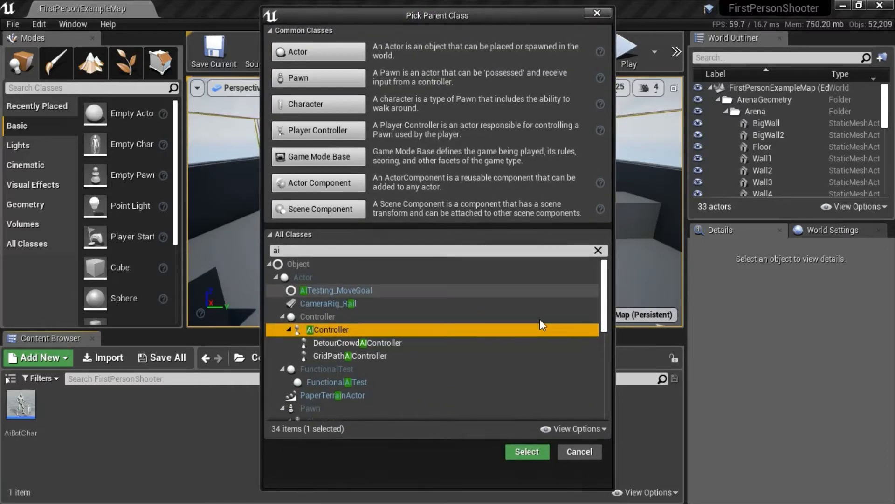
{"action": "left_click", "coordinate": [533, 451]}
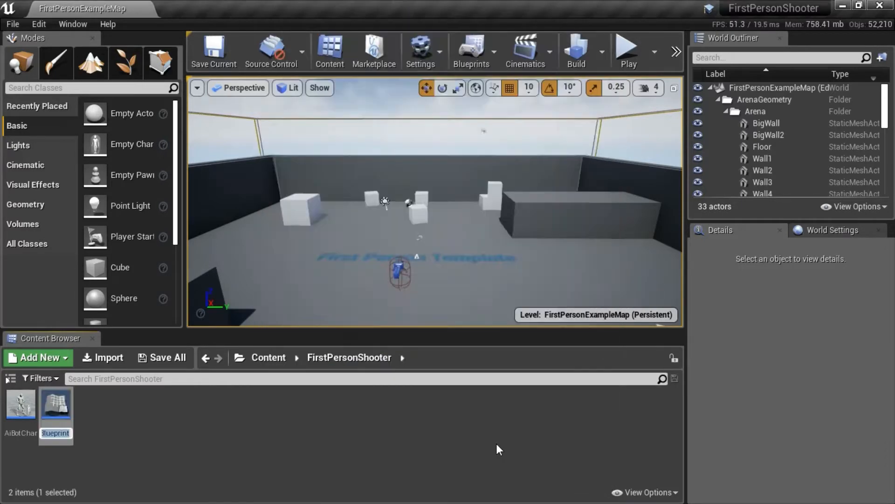
{"action": "type", "text": "AiBotCntlr"}
{"action": "key", "text": "Return"}
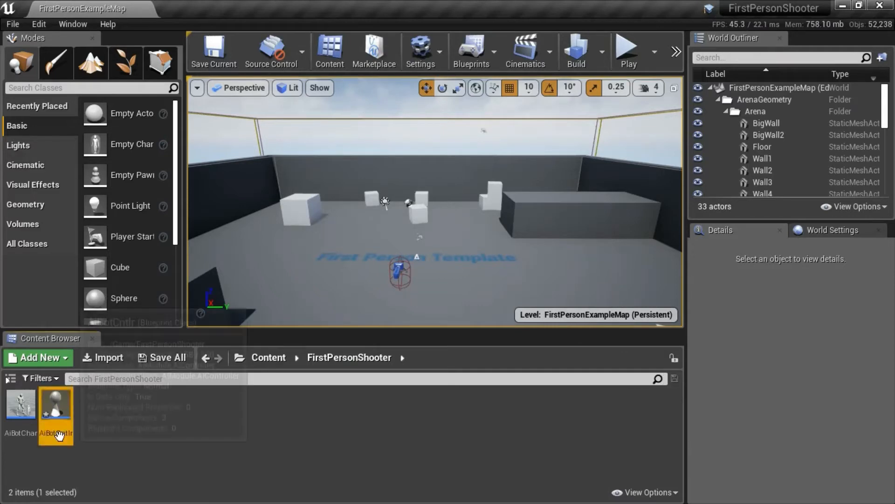
{"action": "mouse_move", "coordinate": [70, 441]}
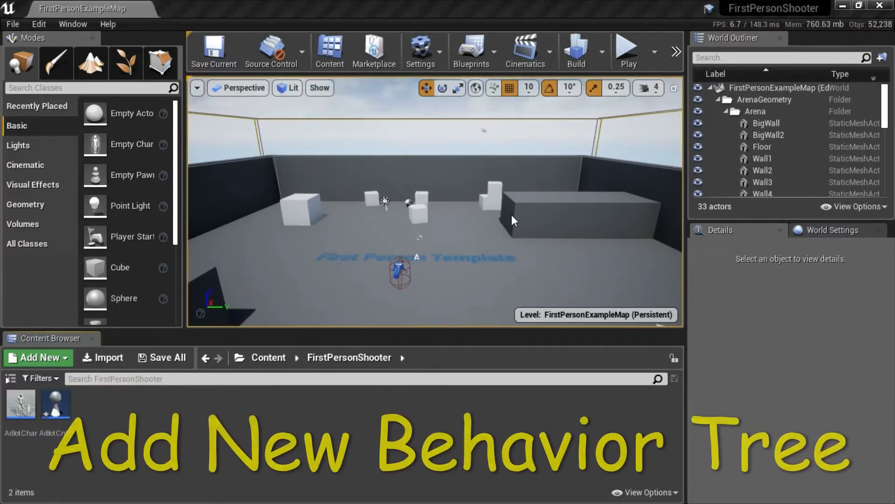
Step: Create a Behavior Tree asset named AiBotBt in the FirstPersonShooter folder
{"action": "left_click", "coordinate": [66, 364]}
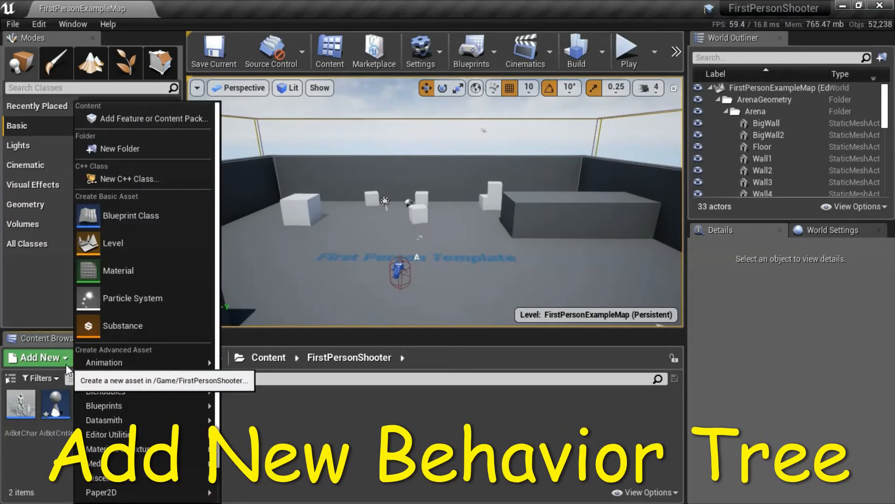
{"action": "mouse_move", "coordinate": [177, 378]}
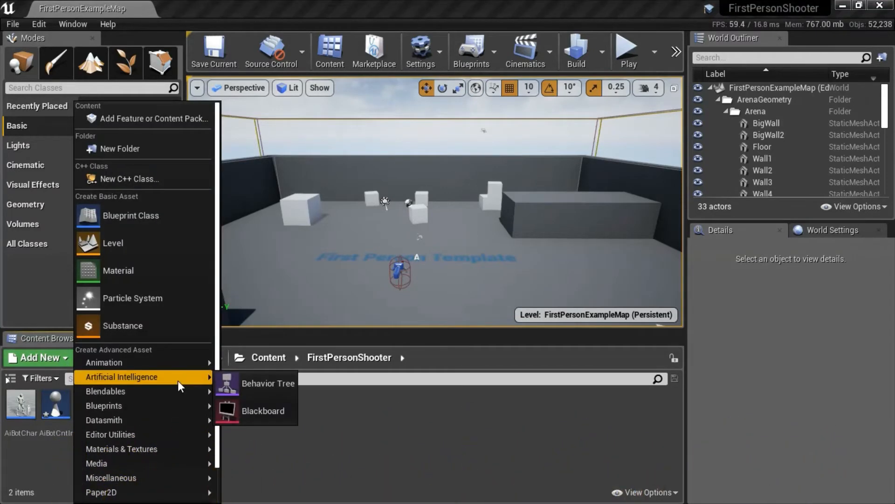
{"action": "left_click", "coordinate": [266, 385]}
{"action": "type", "text": "AiBotBt"}
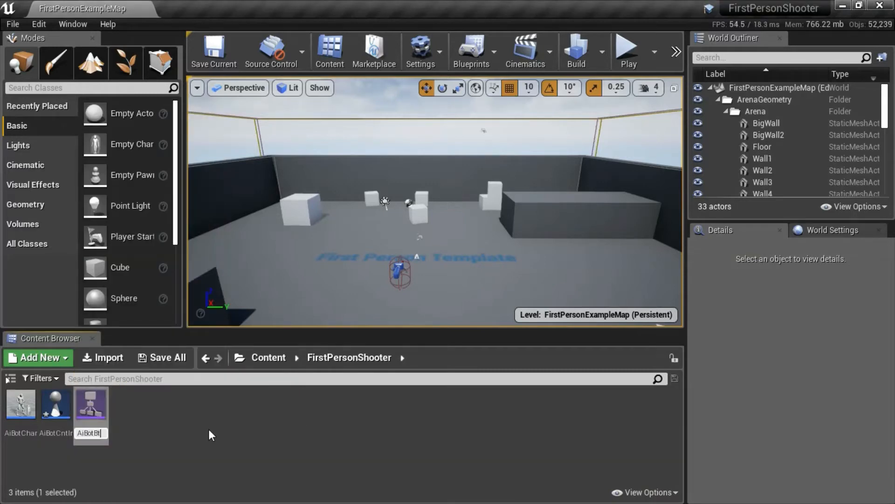
{"action": "key", "text": "Return"}
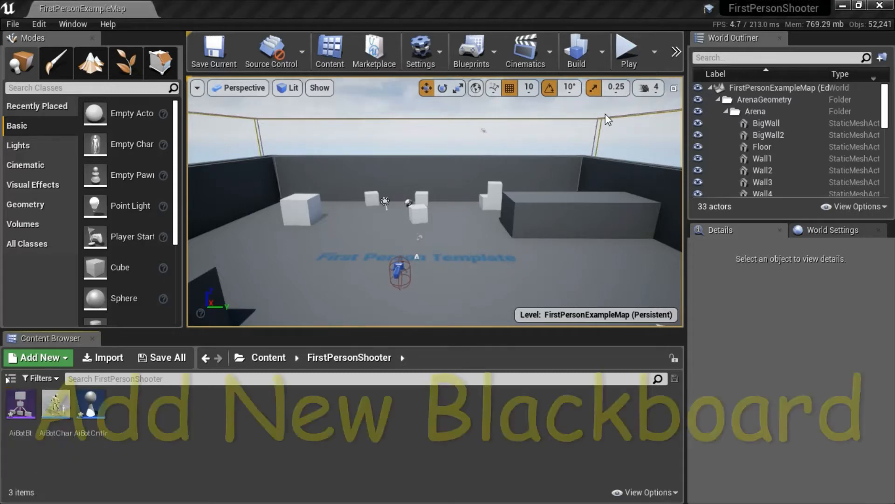
Step: Create a Blackboard asset named AiBotBb in the FirstPersonShooter folder
{"action": "left_click", "coordinate": [62, 360]}
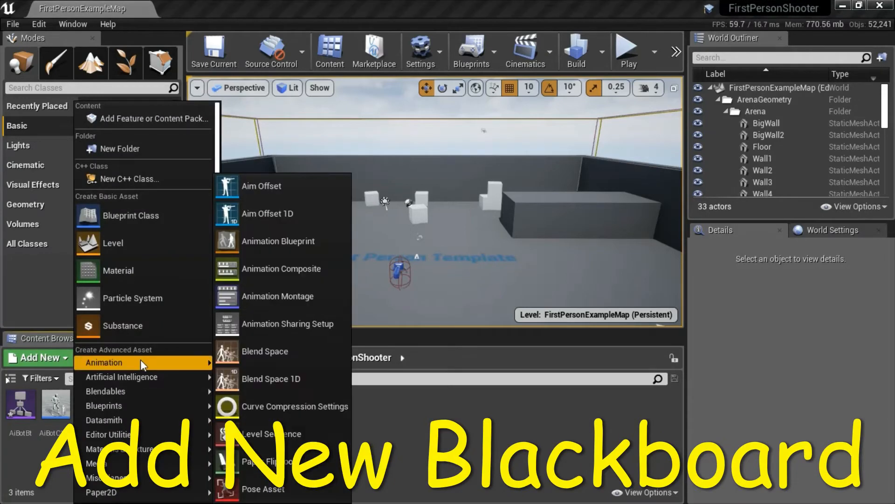
{"action": "mouse_move", "coordinate": [146, 378]}
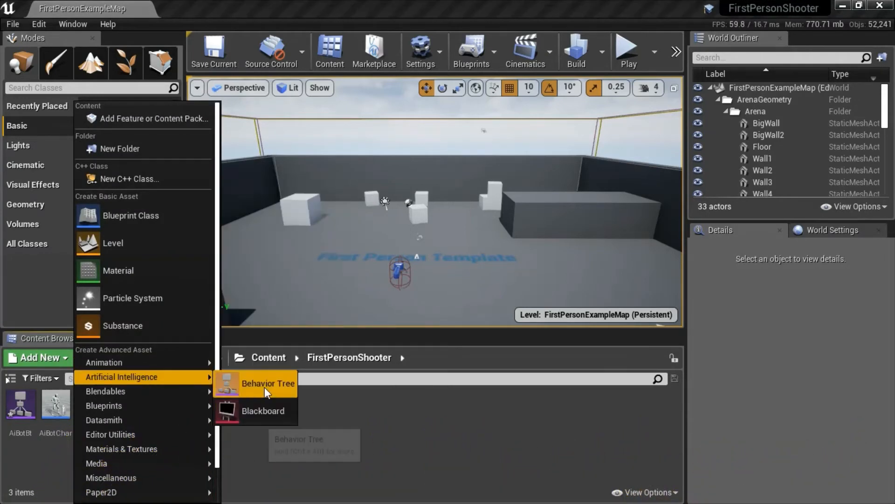
{"action": "left_click", "coordinate": [270, 406]}
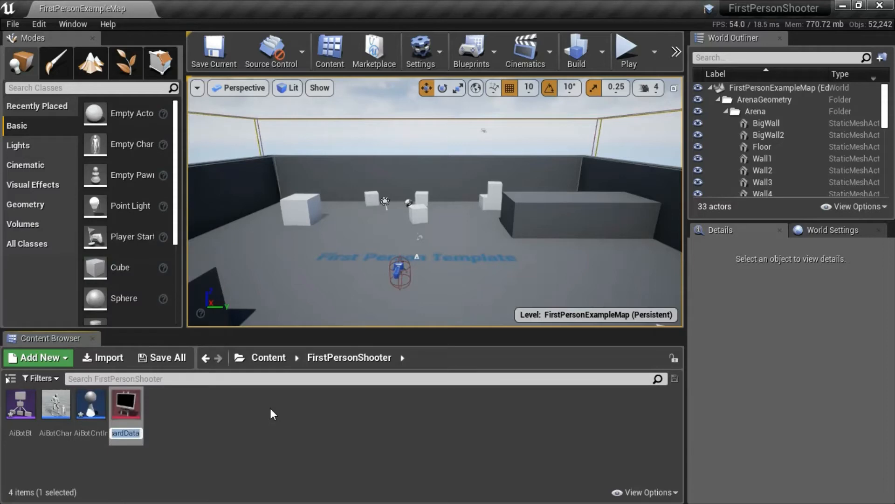
{"action": "type", "text": "AiBotBb"}
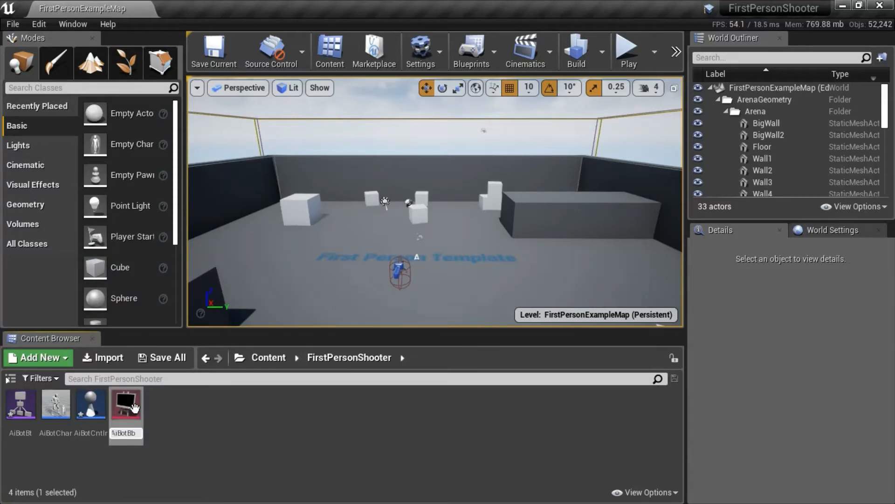
{"action": "key", "text": "Return"}
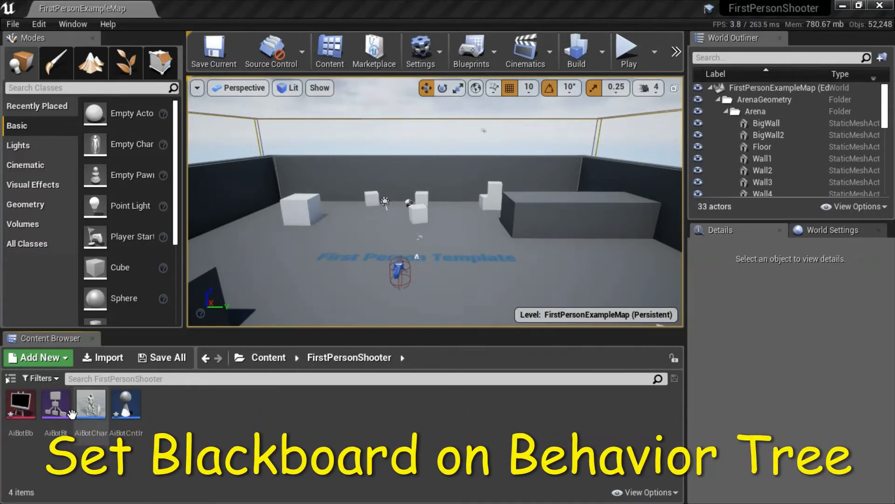
Step: Open the AiBotBt behavior tree, make sure its Blackboard Asset is AiBotBb, and save and close it
{"action": "right_click", "coordinate": [65, 412]}
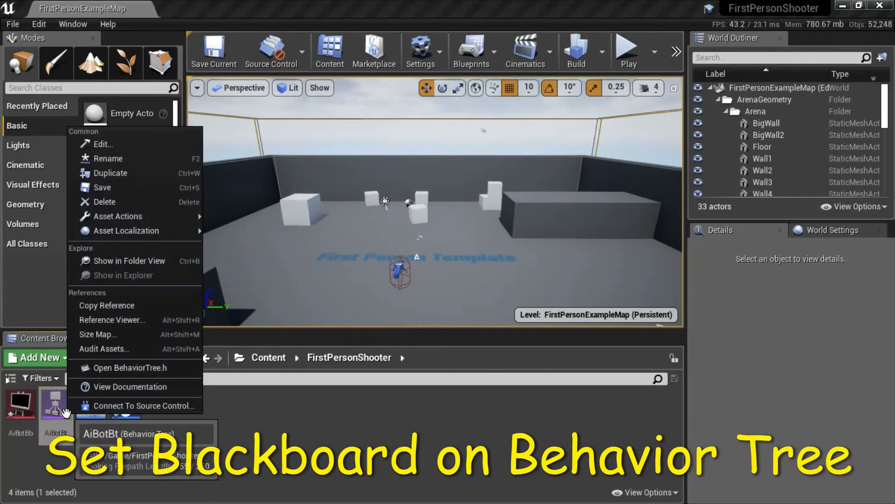
{"action": "left_click", "coordinate": [120, 151]}
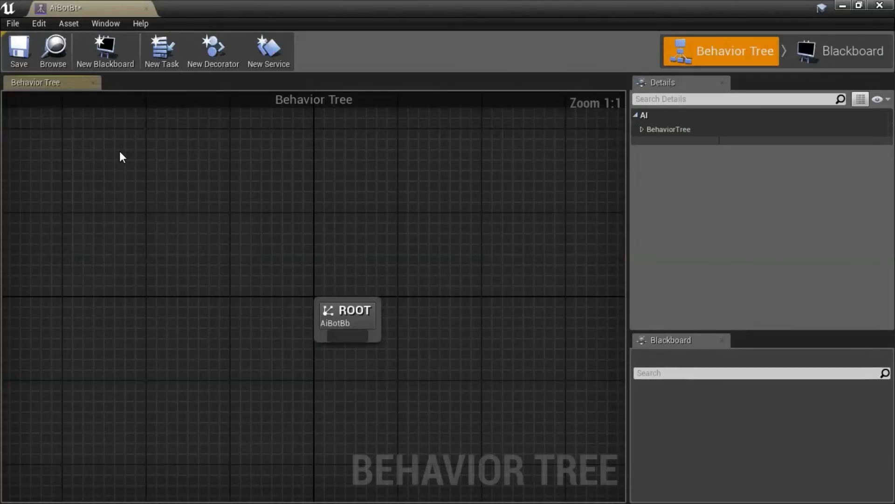
{"action": "left_click", "coordinate": [642, 130]}
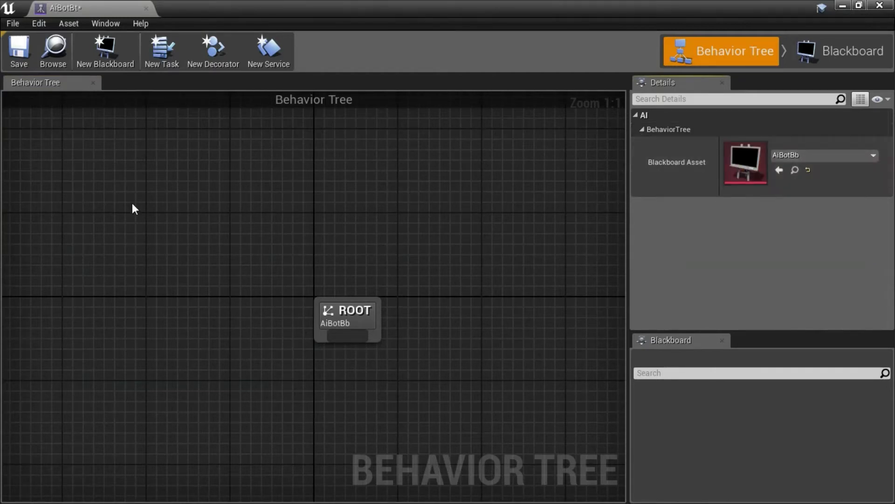
{"action": "left_click", "coordinate": [21, 56]}
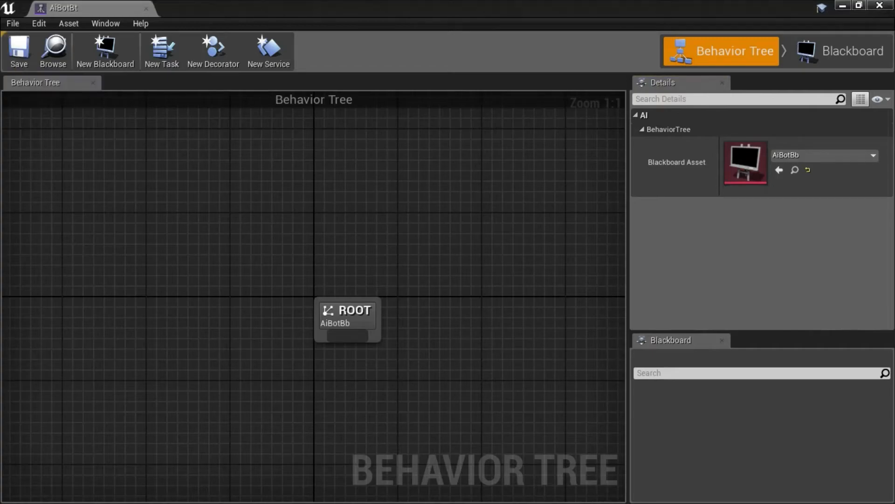
{"action": "left_click", "coordinate": [880, 6]}
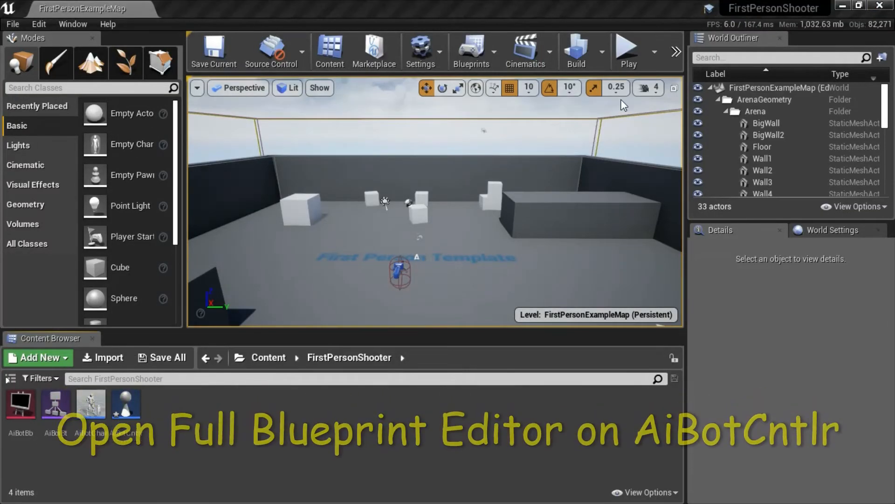
Step: Open the AiBotCntlr blueprint in the full Blueprint Editor
{"action": "left_click", "coordinate": [126, 406]}
{"action": "right_click", "coordinate": [129, 409]}
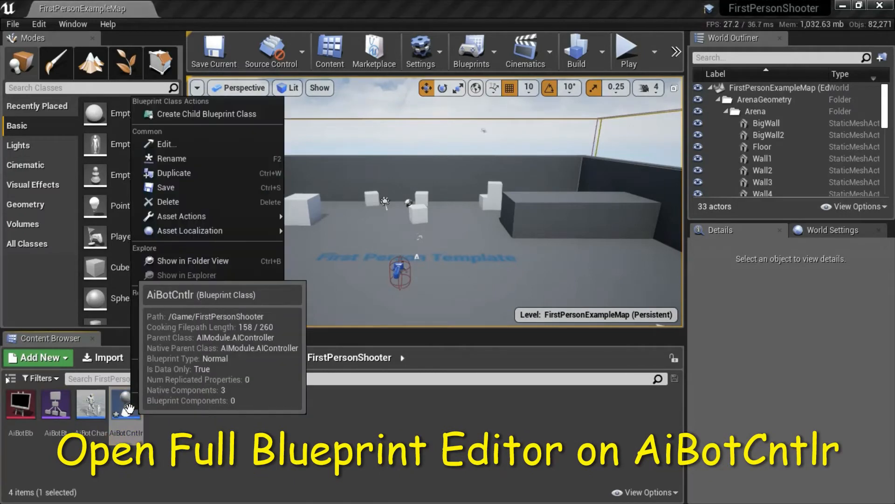
{"action": "left_click", "coordinate": [191, 146]}
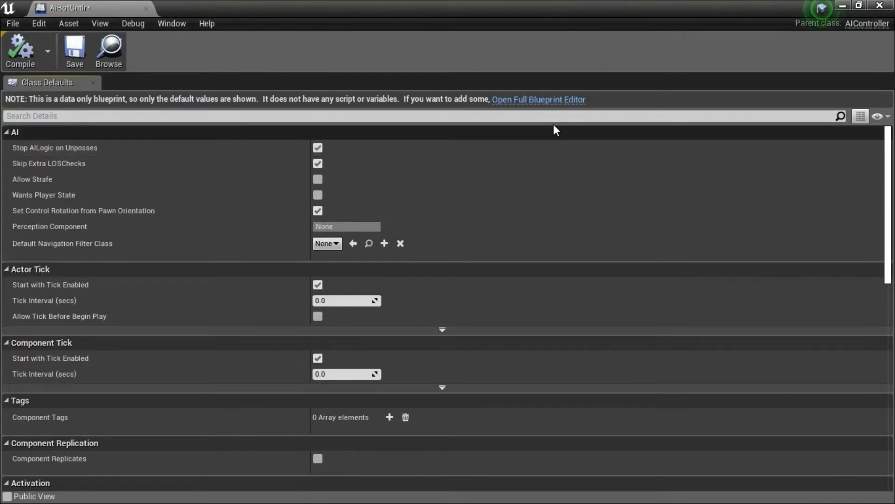
{"action": "left_click", "coordinate": [556, 100]}
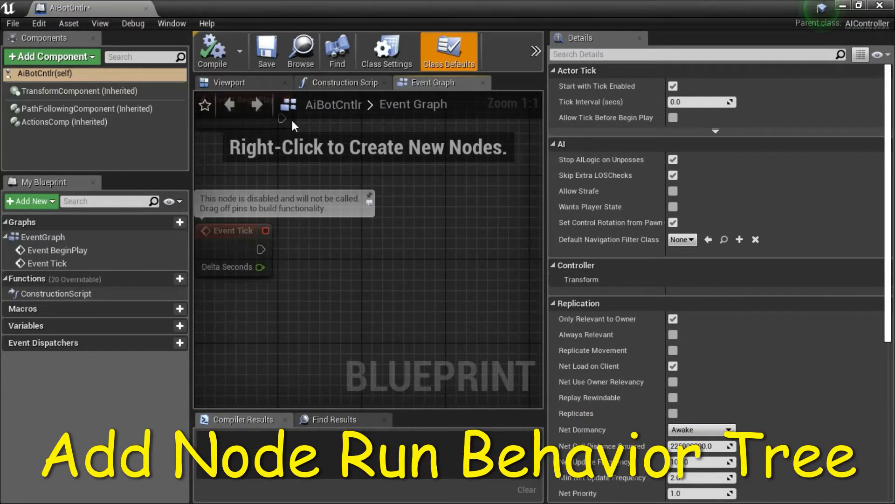
Step: Add a Run Behavior Tree node connected to Event BeginPlay and set its BTAsset to AiBotBt
{"action": "left_click_drag", "start_coordinate": [282, 118], "coordinate": [376, 158]}
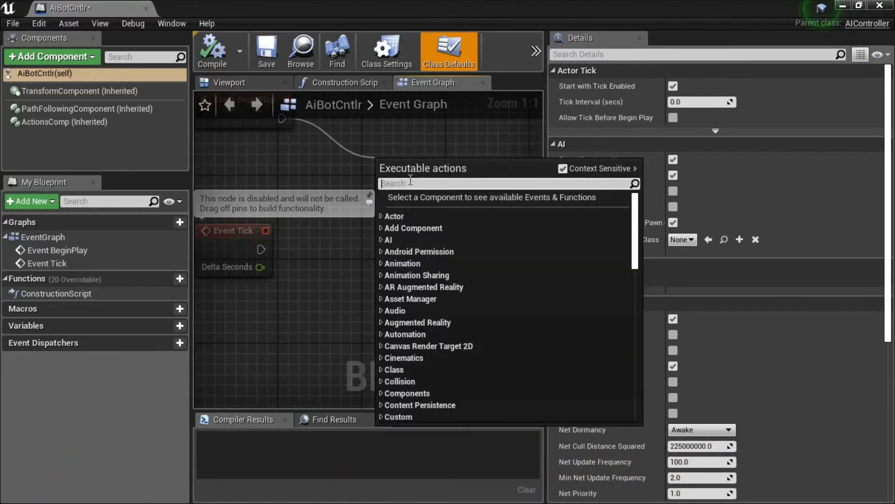
{"action": "type", "text": "run behavior tree"}
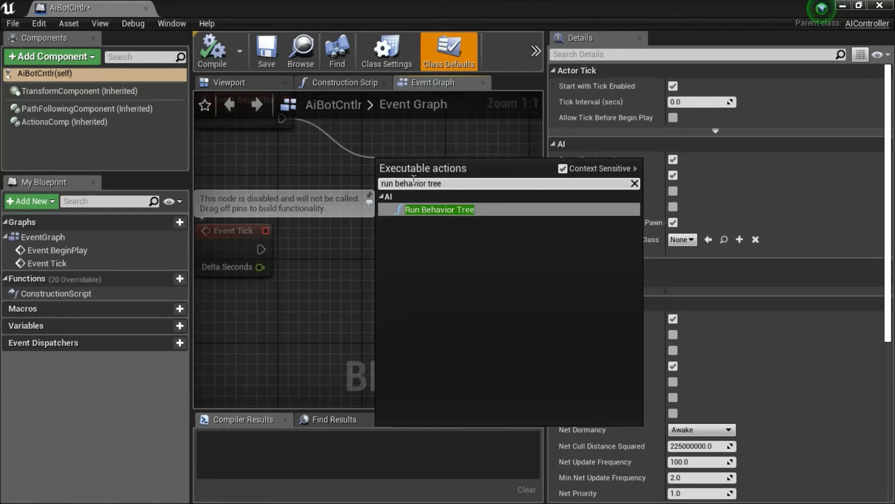
{"action": "left_click", "coordinate": [455, 211]}
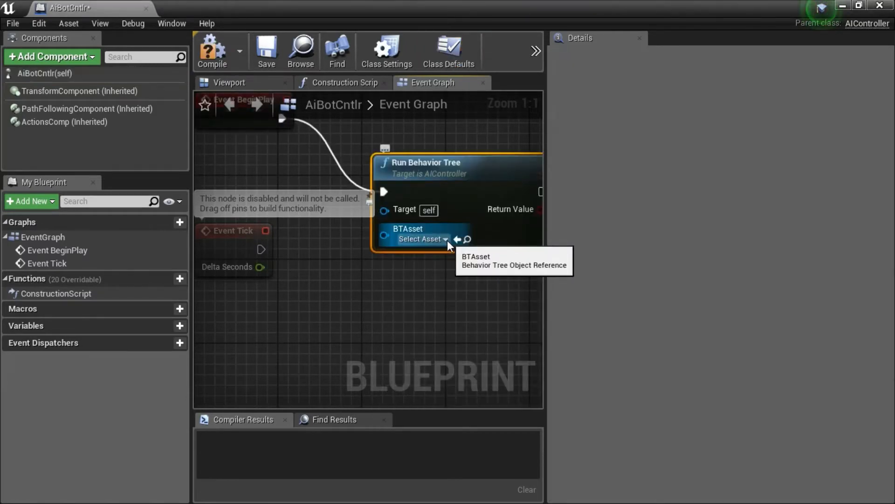
{"action": "left_click", "coordinate": [446, 240]}
{"action": "left_click", "coordinate": [454, 291]}
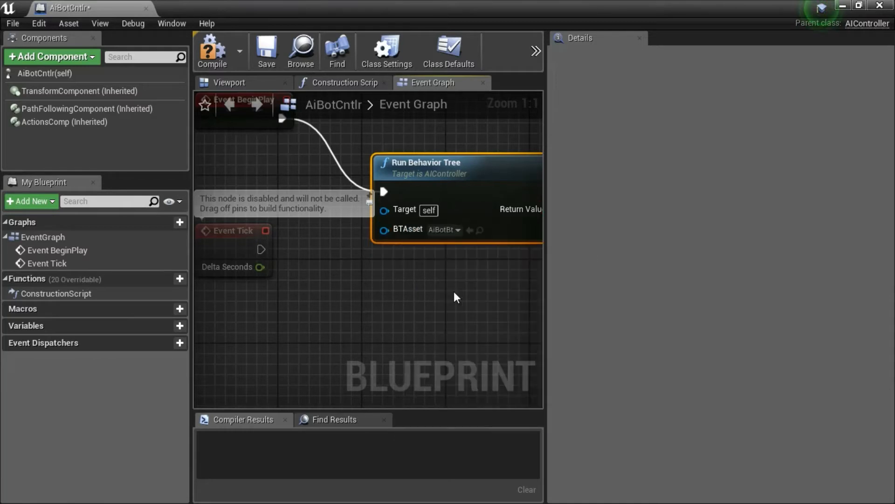
Step: Compile and save the AiBotCntlr blueprint and close its editor
{"action": "scroll", "coordinate": [439, 284], "scroll_direction": "down", "scroll_amount": 1}
{"action": "right_click_drag", "start_coordinate": [350, 292], "coordinate": [333, 328]}
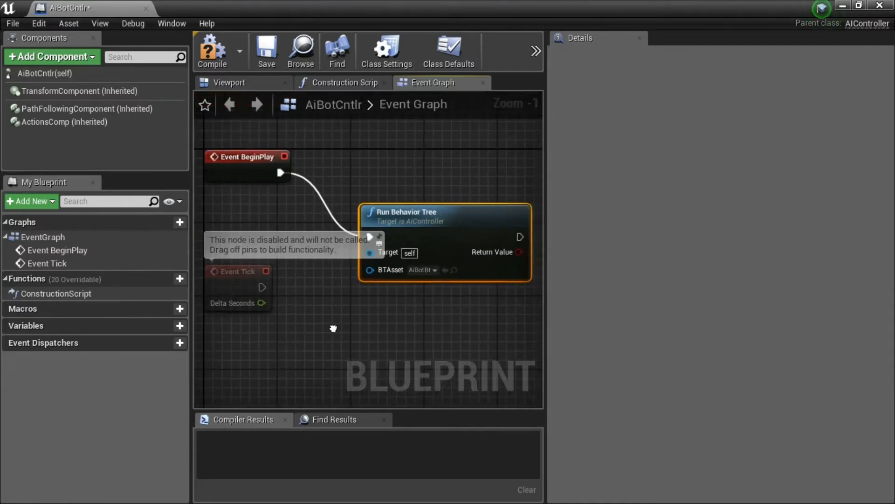
{"action": "left_click", "coordinate": [208, 61]}
{"action": "left_click", "coordinate": [266, 56]}
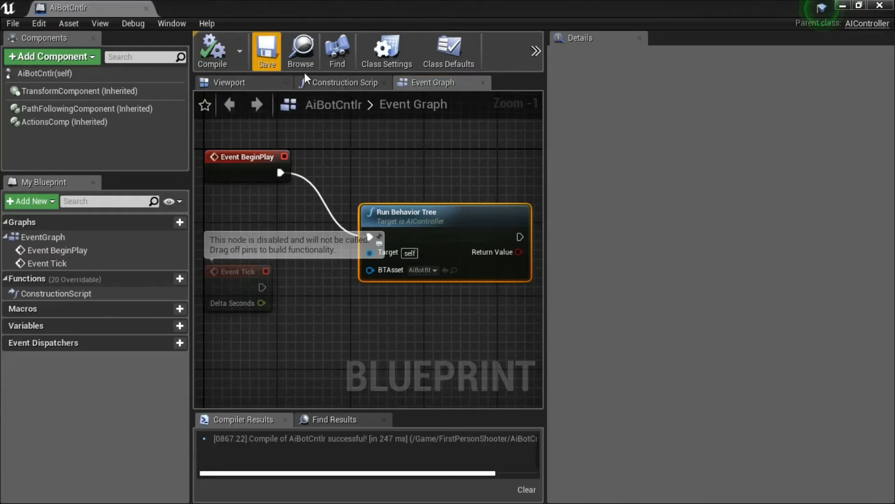
{"action": "left_click", "coordinate": [880, 5]}
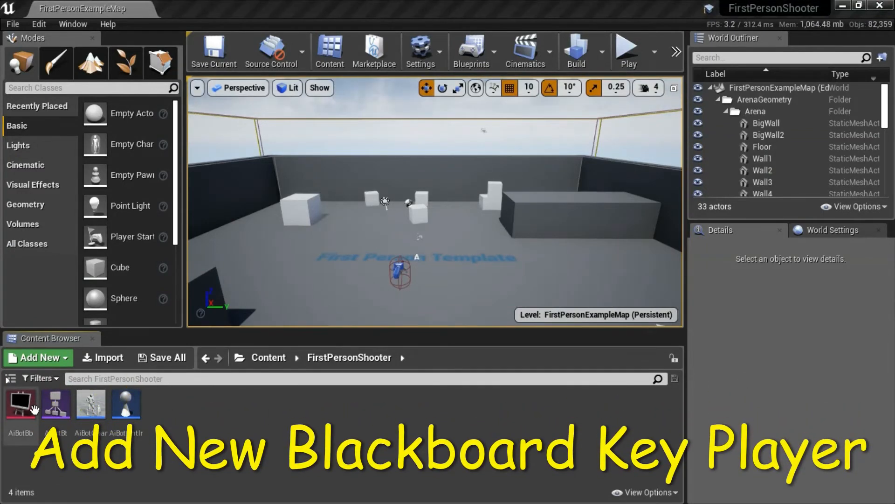
Step: Open the AiBotBb blackboard and add a new key of type Object with the entry name Player
{"action": "left_click", "coordinate": [34, 409]}
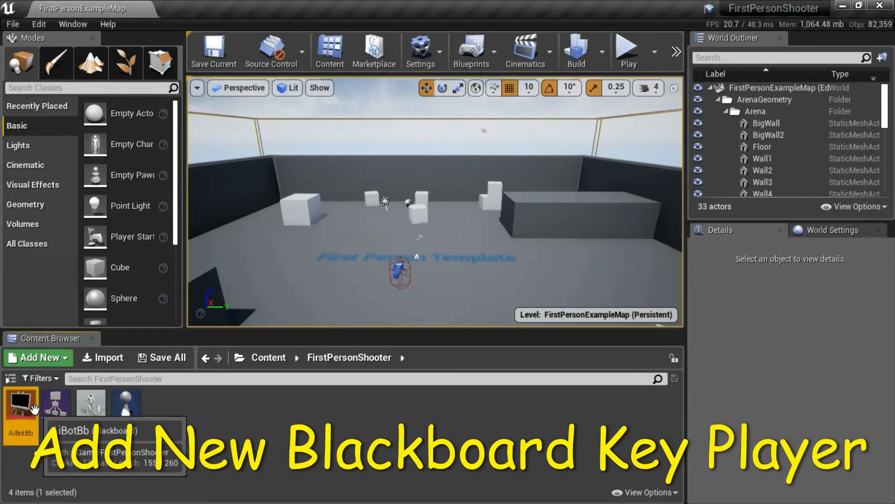
{"action": "right_click", "coordinate": [34, 409]}
{"action": "left_click", "coordinate": [75, 160]}
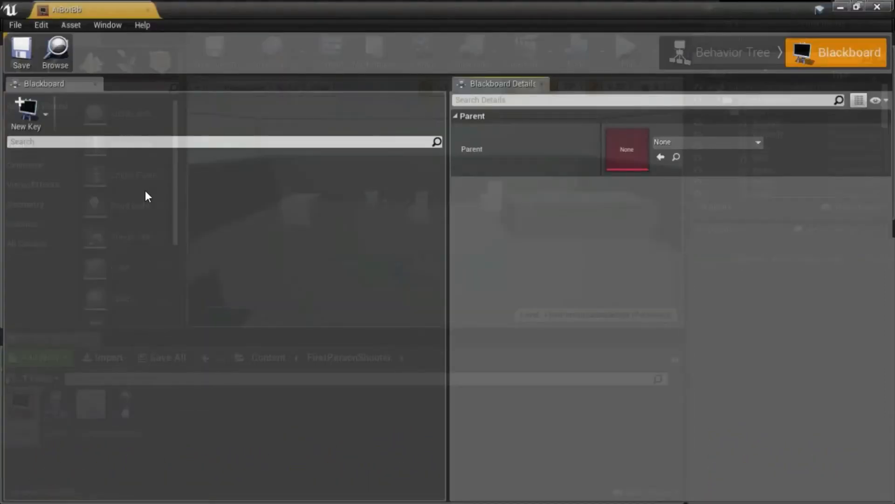
{"action": "left_click", "coordinate": [45, 122]}
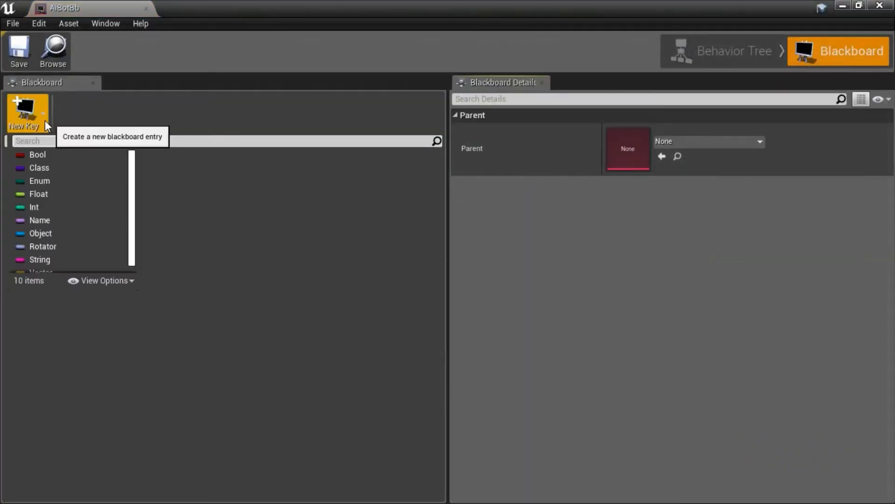
{"action": "left_click", "coordinate": [59, 234]}
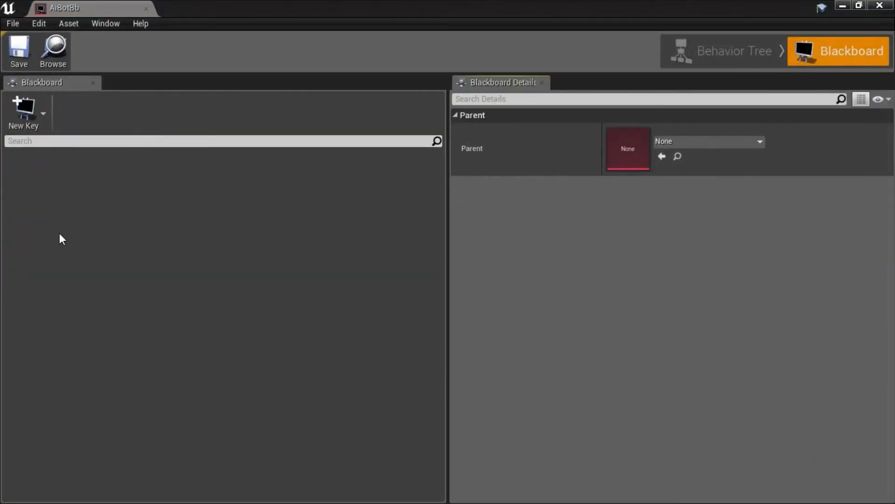
{"action": "left_click", "coordinate": [618, 133]}
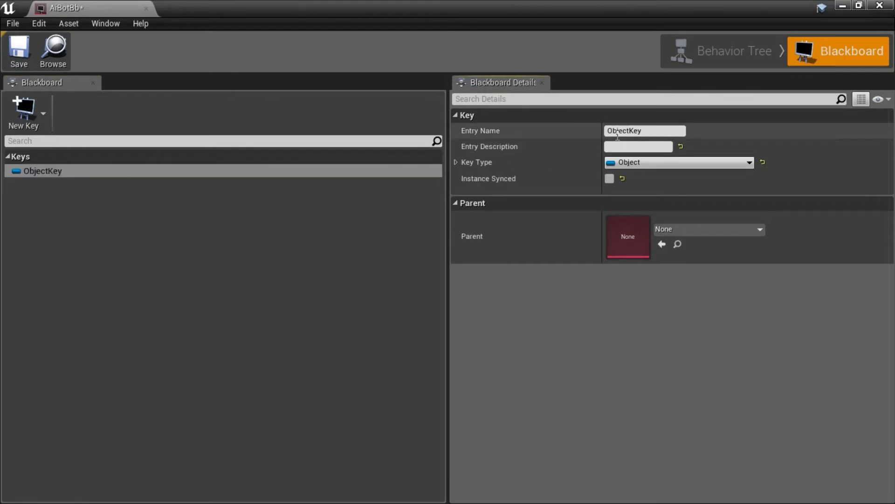
{"action": "double_click", "coordinate": [656, 130]}
{"action": "type", "text": "Player"}
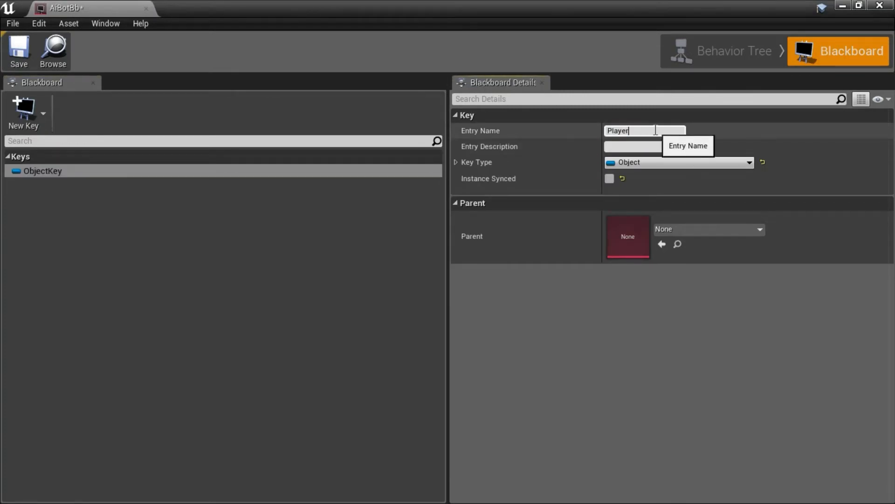
{"action": "key", "text": "Return"}
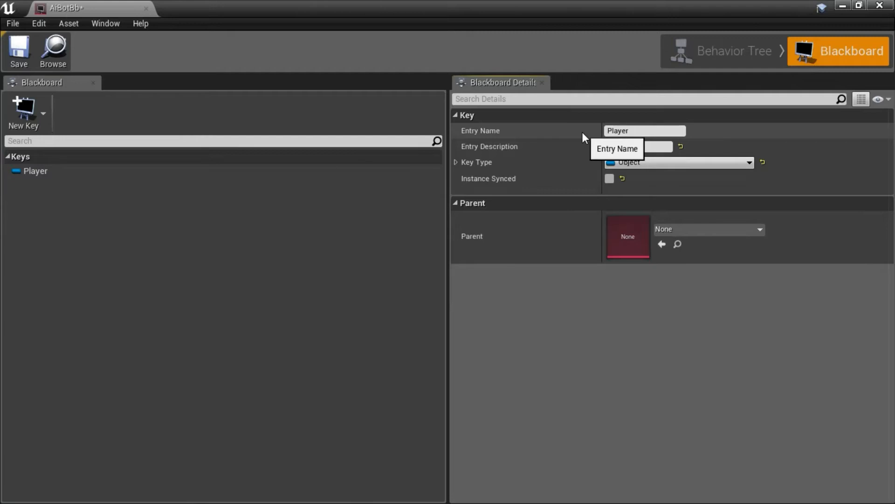
Step: Set the Player key's Base Class to Actor and save the blackboard
{"action": "left_click", "coordinate": [456, 164]}
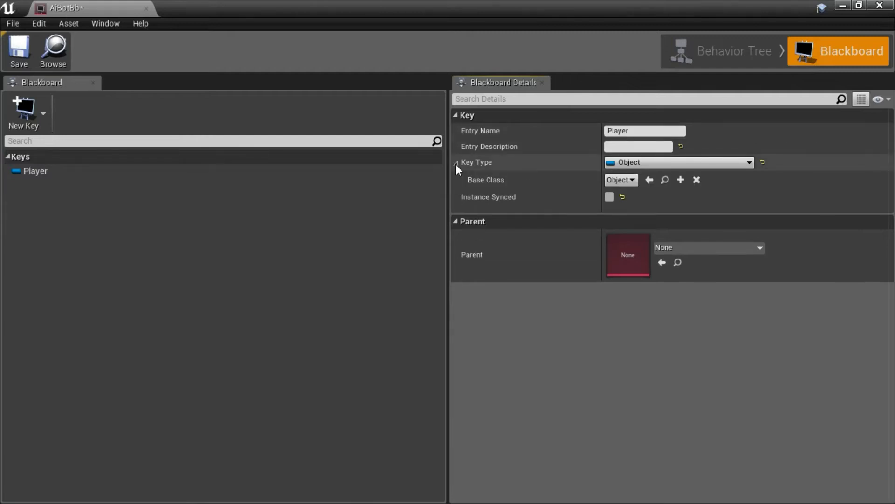
{"action": "left_click", "coordinate": [632, 180]}
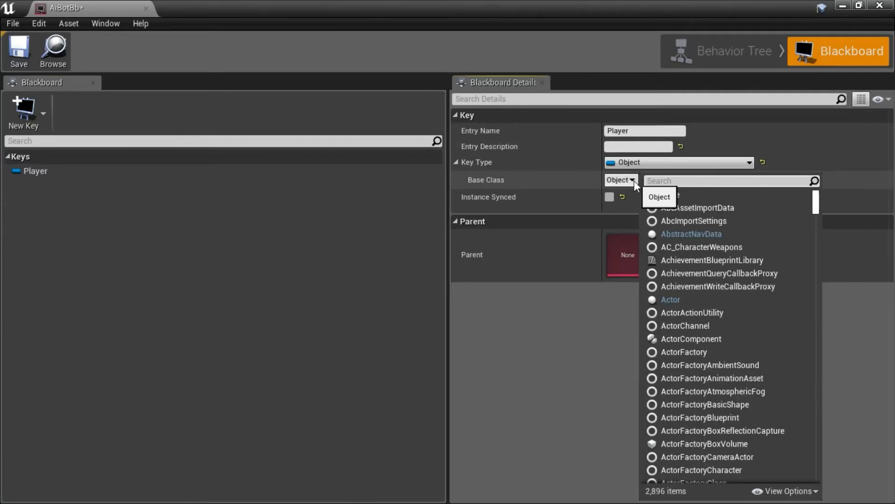
{"action": "left_click", "coordinate": [692, 300]}
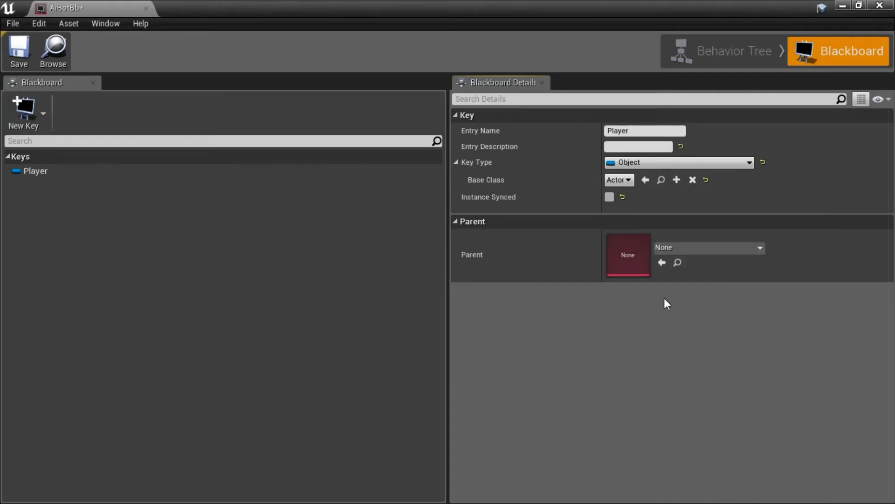
{"action": "left_click", "coordinate": [19, 60]}
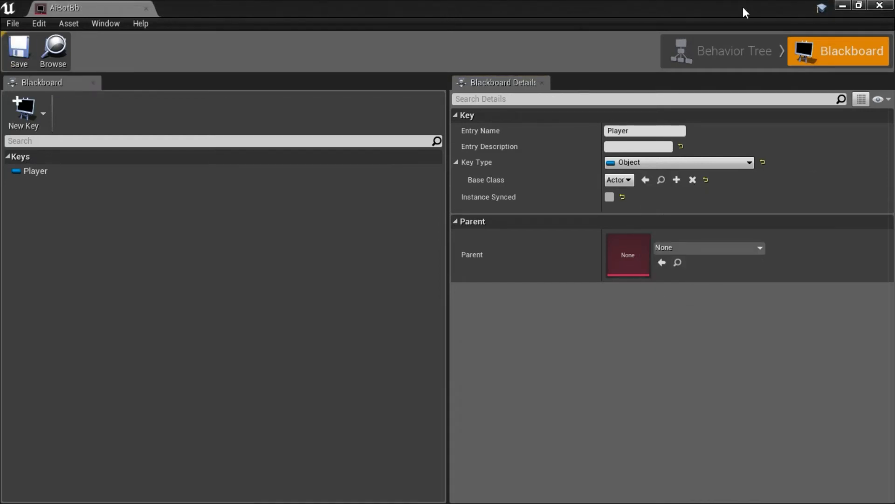
Step: Close the blackboard editor, open the AiBotBt behavior tree and create a new service blueprint from it
{"action": "left_click", "coordinate": [881, 6]}
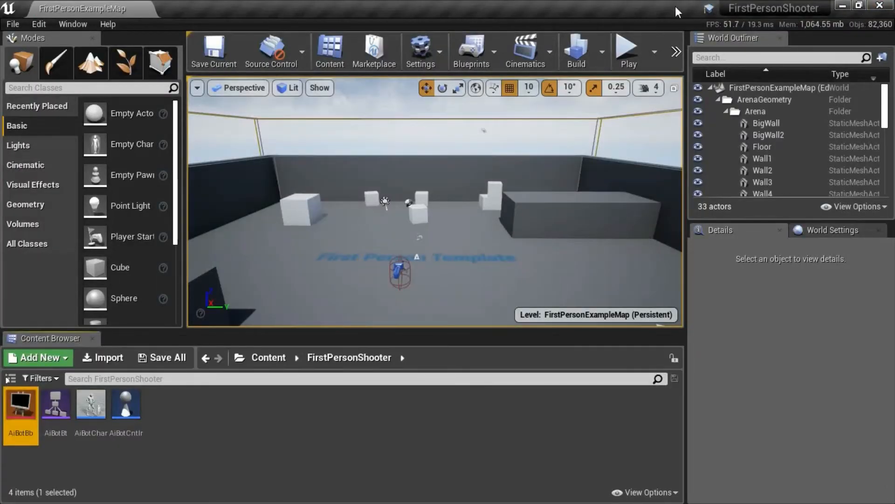
{"action": "left_click", "coordinate": [57, 405]}
{"action": "right_click", "coordinate": [57, 406]}
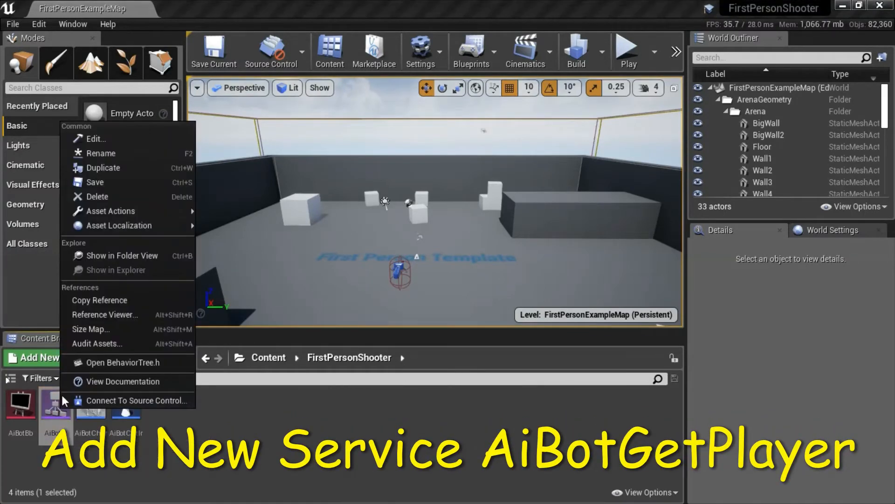
{"action": "left_click", "coordinate": [119, 141]}
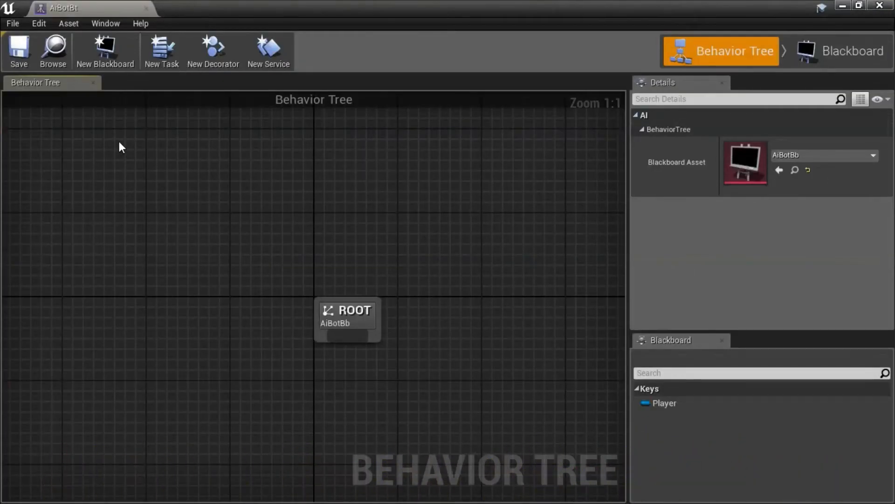
{"action": "left_click", "coordinate": [267, 61]}
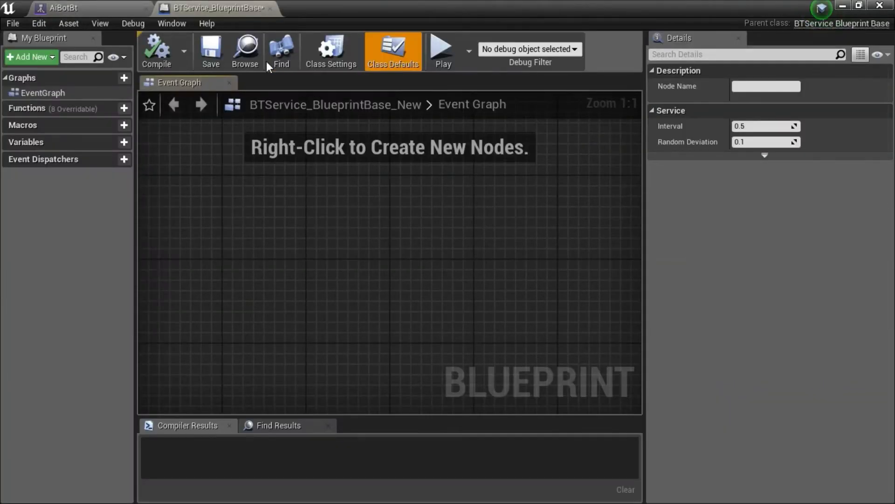
Step: Close the service blueprint's editor and rename the new service asset AiBotGetPlayer
{"action": "left_click", "coordinate": [878, 7]}
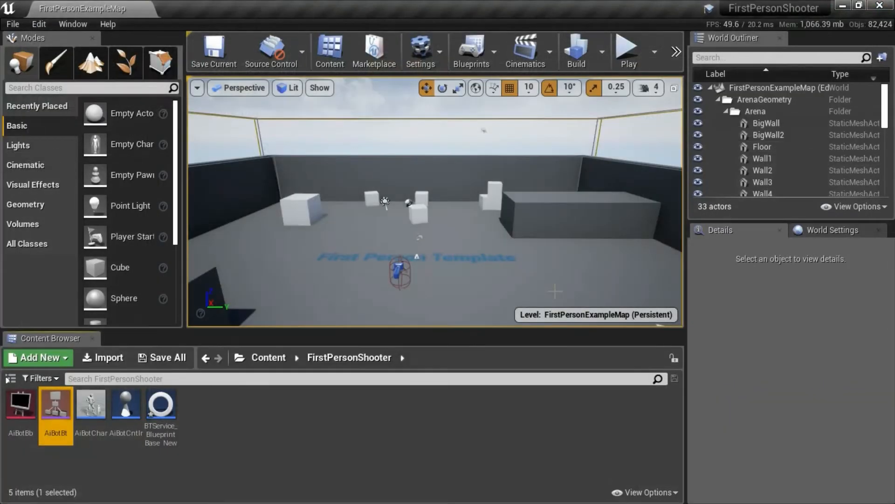
{"action": "left_click", "coordinate": [161, 432]}
{"action": "left_click", "coordinate": [162, 434]}
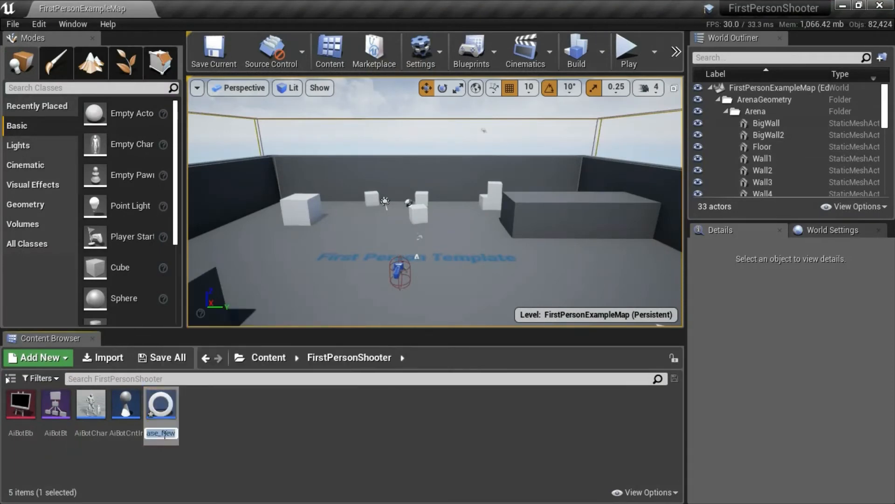
{"action": "type", "text": "AiBotGetPlayer"}
{"action": "key", "text": "Return"}
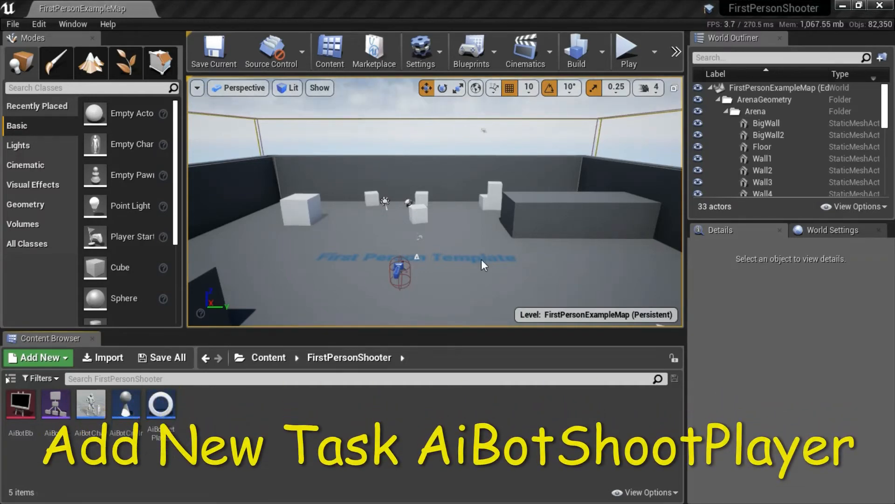
Step: Reopen the AiBotBt behavior tree and create a new task blueprint from it
{"action": "left_click", "coordinate": [59, 404]}
{"action": "right_click", "coordinate": [62, 404]}
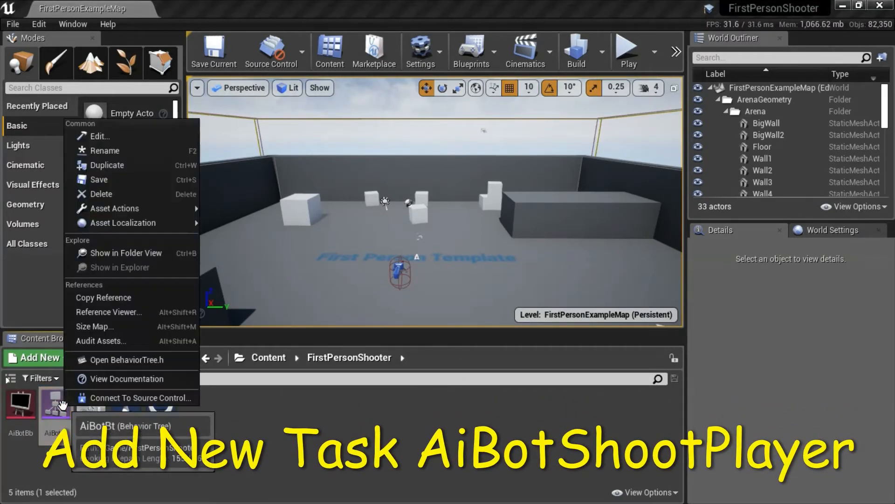
{"action": "left_click", "coordinate": [148, 140]}
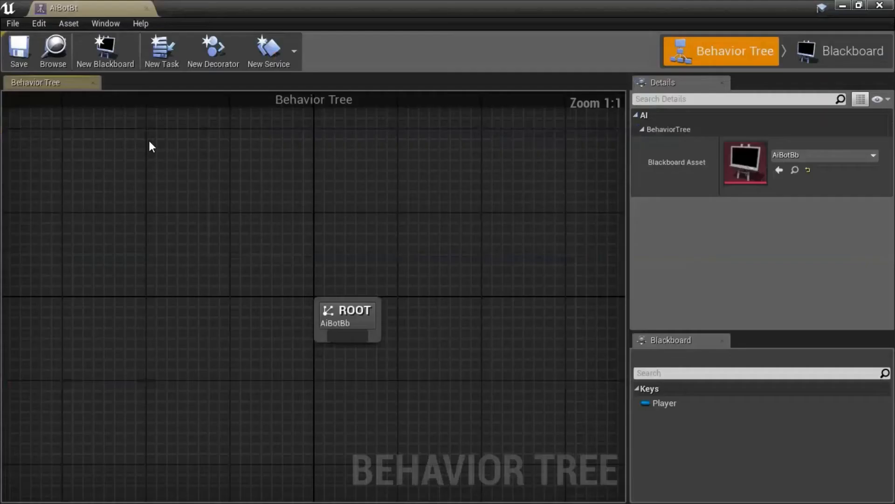
{"action": "left_click", "coordinate": [172, 63]}
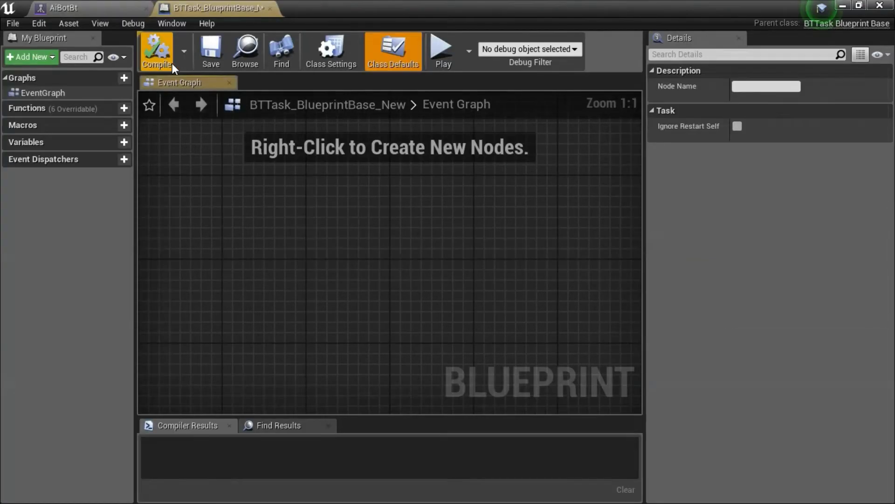
Step: Close the task blueprint's editor and rename the new task asset AiBotShootPlayer
{"action": "left_click", "coordinate": [880, 5]}
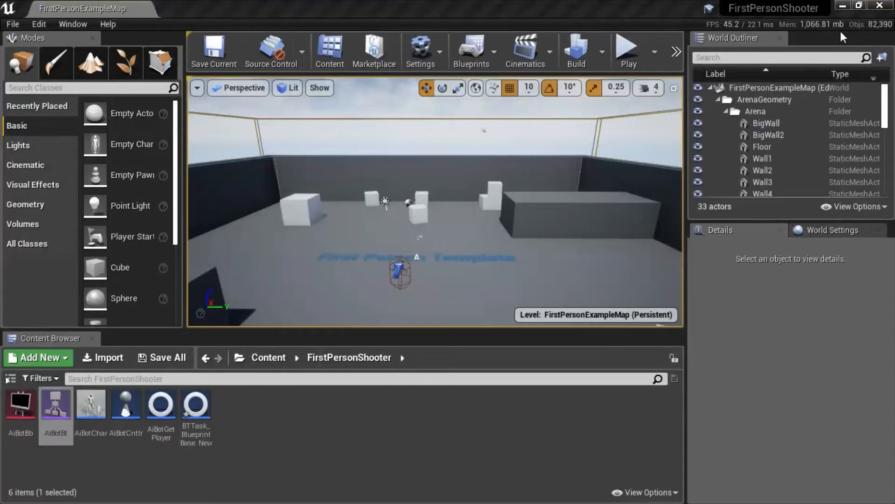
{"action": "left_click", "coordinate": [201, 434]}
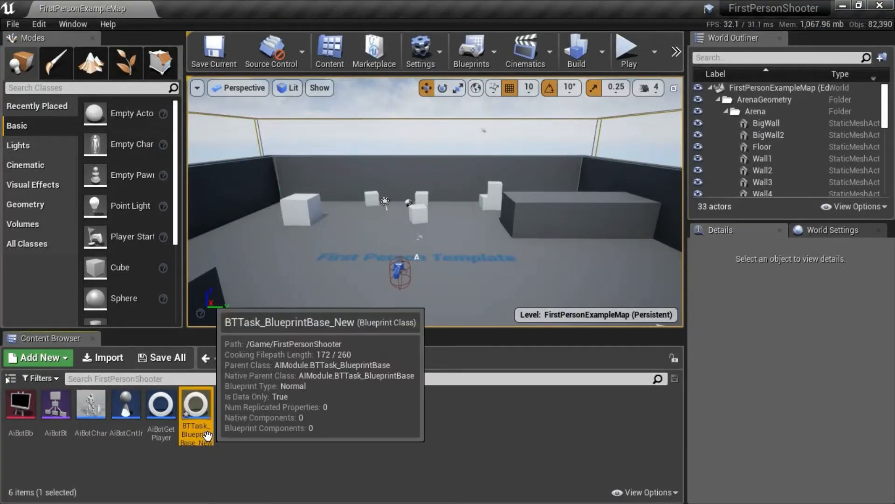
{"action": "left_click", "coordinate": [204, 434]}
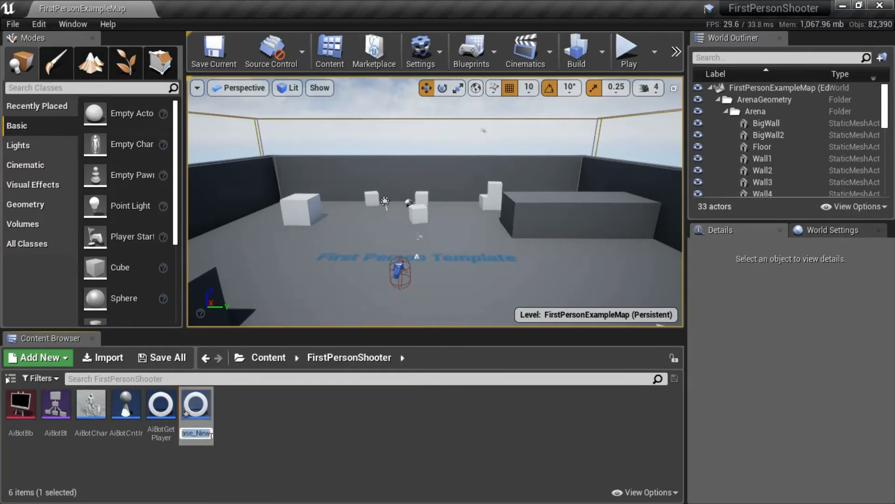
{"action": "key", "text": "ctrl+v"}
{"action": "key", "text": "Return"}
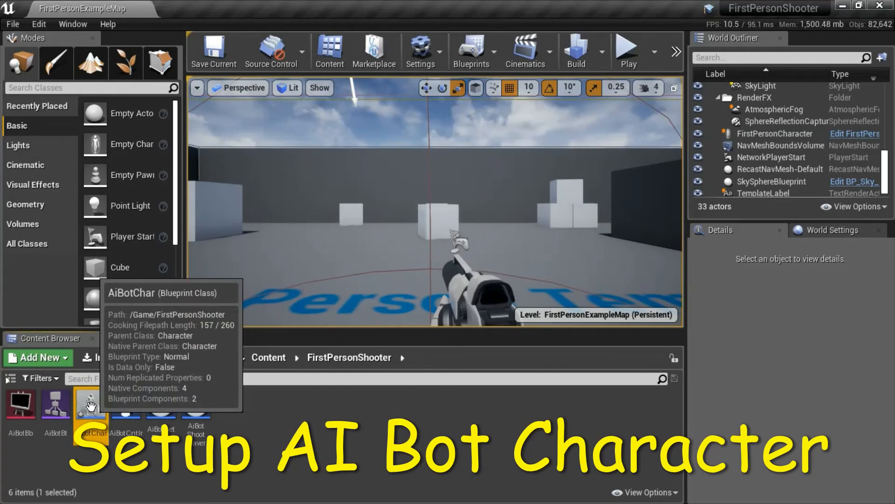
Step: Open the AiBotChar blueprint and delete the Crouching comment group with its nodes from the Event Graph
{"action": "right_click", "coordinate": [91, 405]}
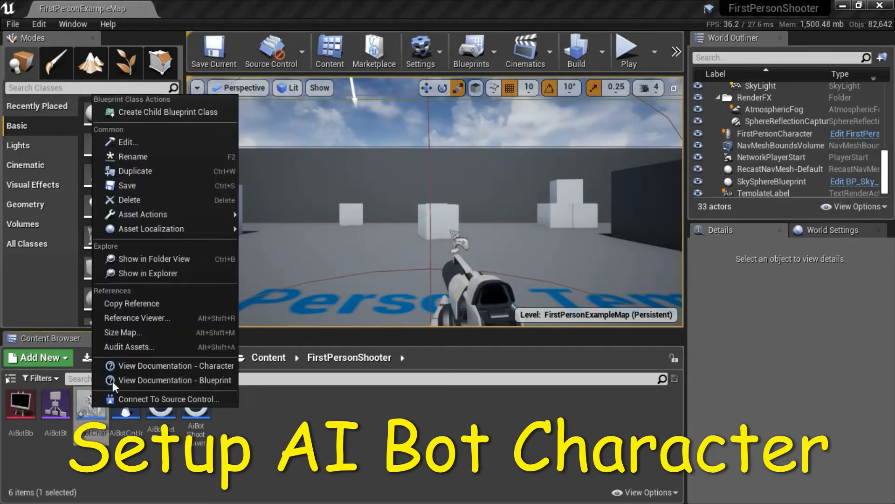
{"action": "left_click", "coordinate": [166, 142]}
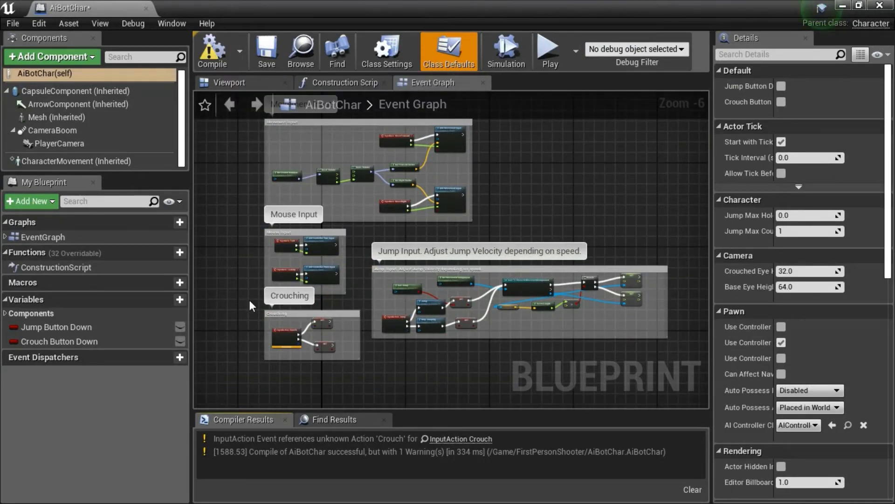
{"action": "left_click_drag", "start_coordinate": [250, 301], "coordinate": [369, 374]}
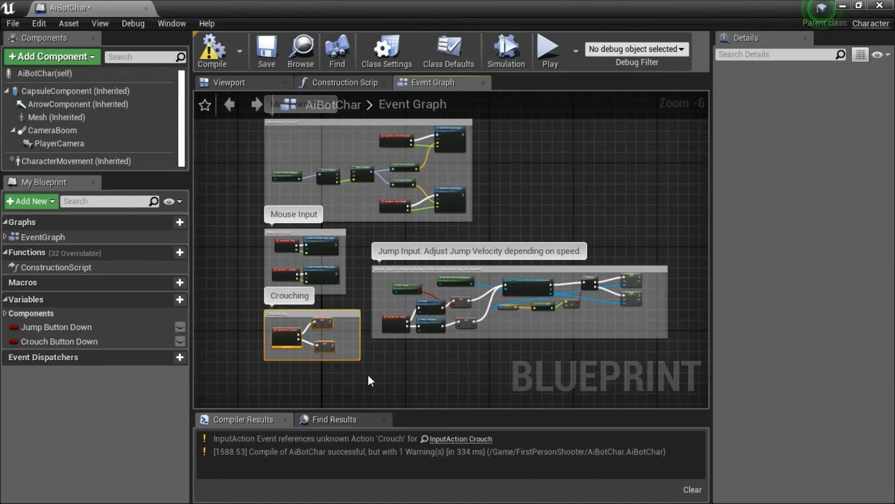
{"action": "key", "text": "Delete"}
Step: Set the AI Controller Class of AiBotChar to AiBotCntlr
{"action": "left_click", "coordinate": [62, 76]}
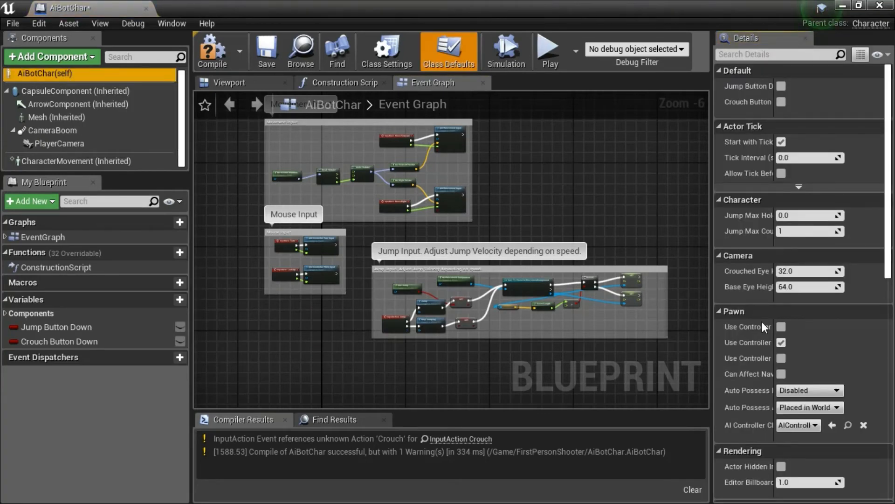
{"action": "left_click", "coordinate": [816, 426]}
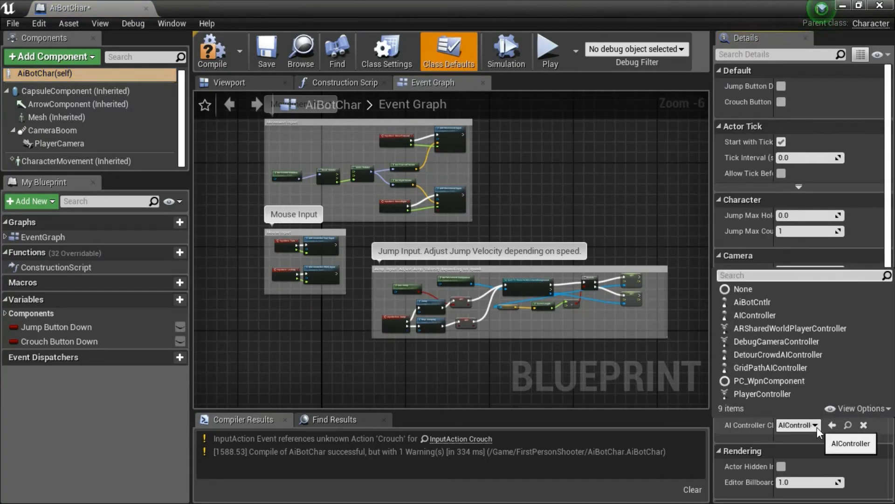
{"action": "left_click", "coordinate": [768, 306]}
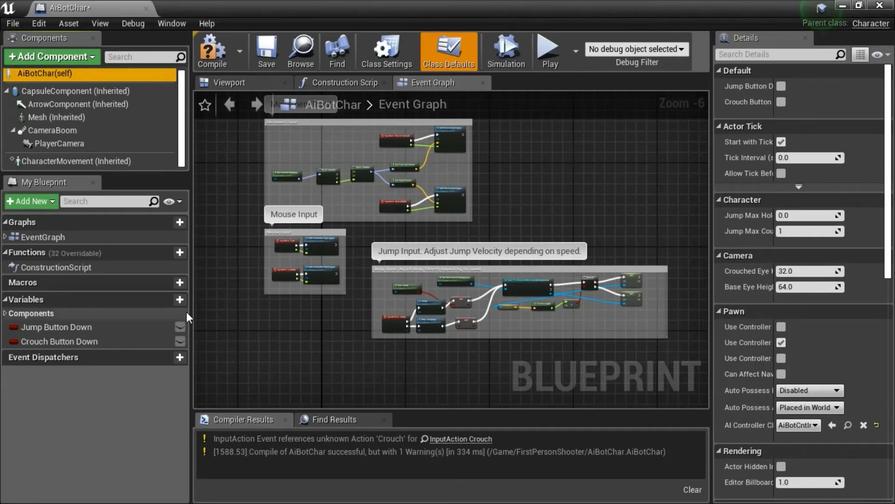
Step: Add a variable named Health of type Float to the AiBotChar blueprint
{"action": "left_click", "coordinate": [180, 299]}
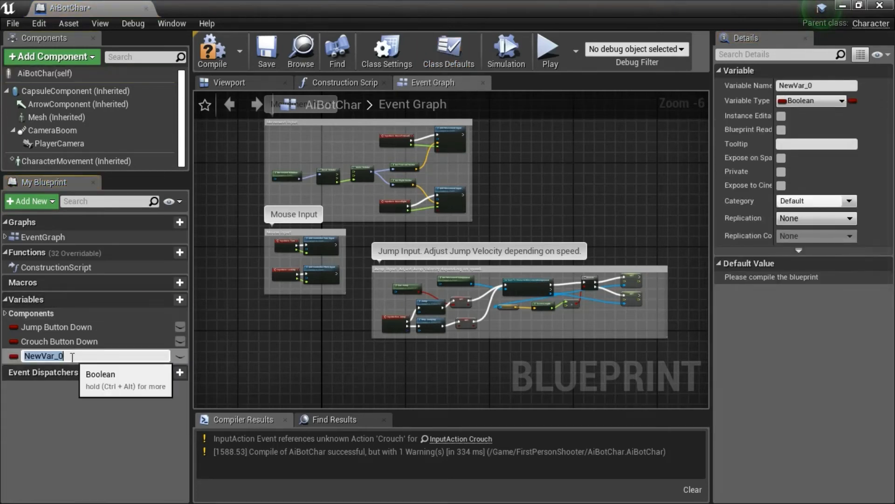
{"action": "type", "text": "Health"}
{"action": "key", "text": "Return"}
{"action": "left_click", "coordinate": [12, 356]}
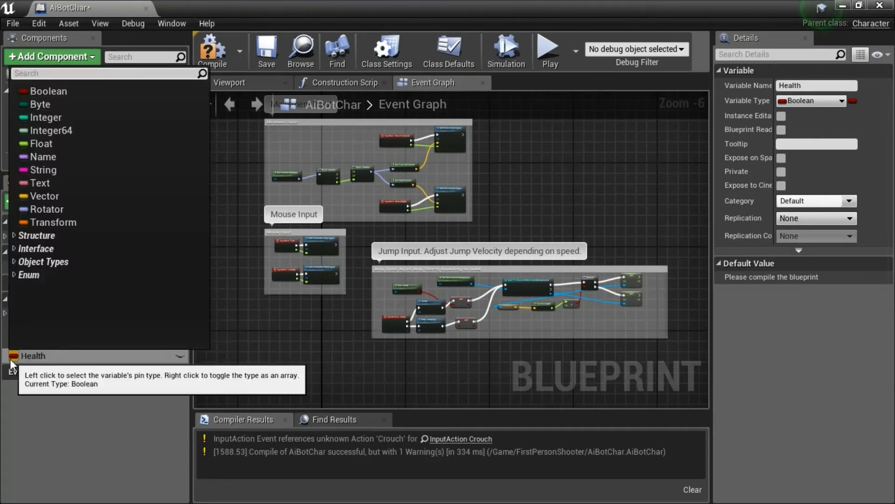
{"action": "left_click", "coordinate": [51, 145]}
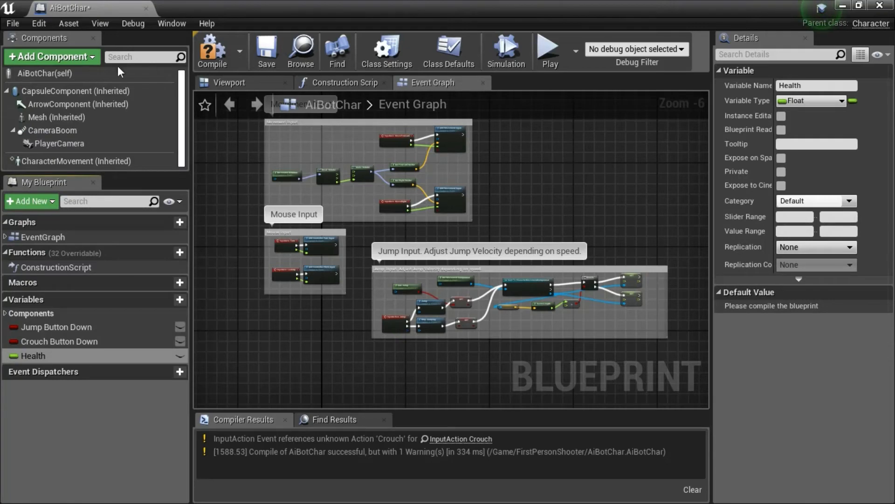
Step: Turn off the Visible rendering option of the CapsuleComponent and compile the AiBotChar blueprint
{"action": "left_click", "coordinate": [85, 90]}
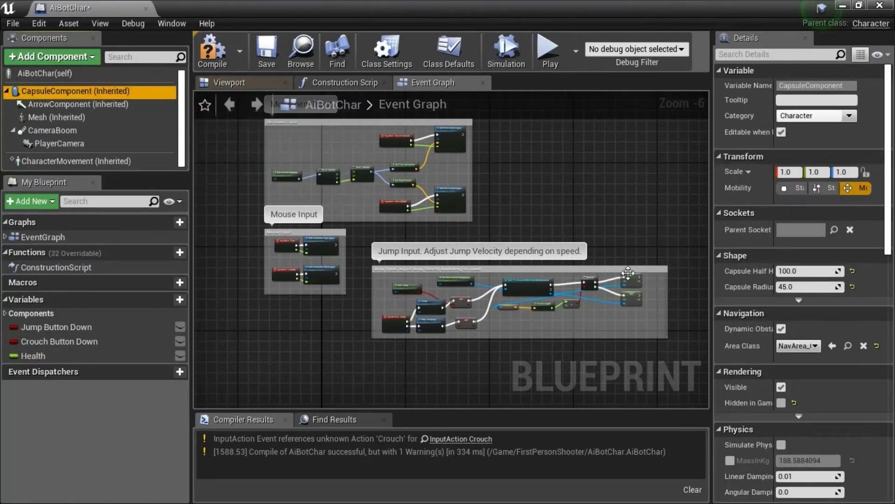
{"action": "left_click", "coordinate": [781, 387]}
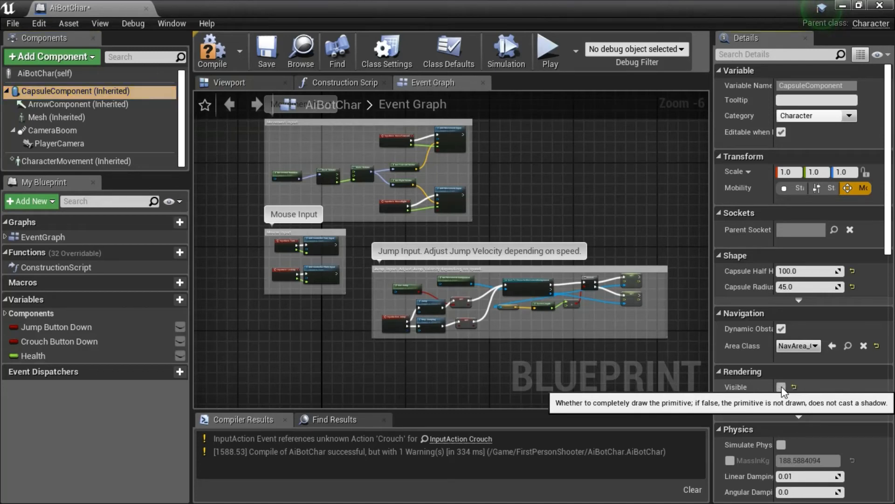
{"action": "left_click", "coordinate": [216, 65]}
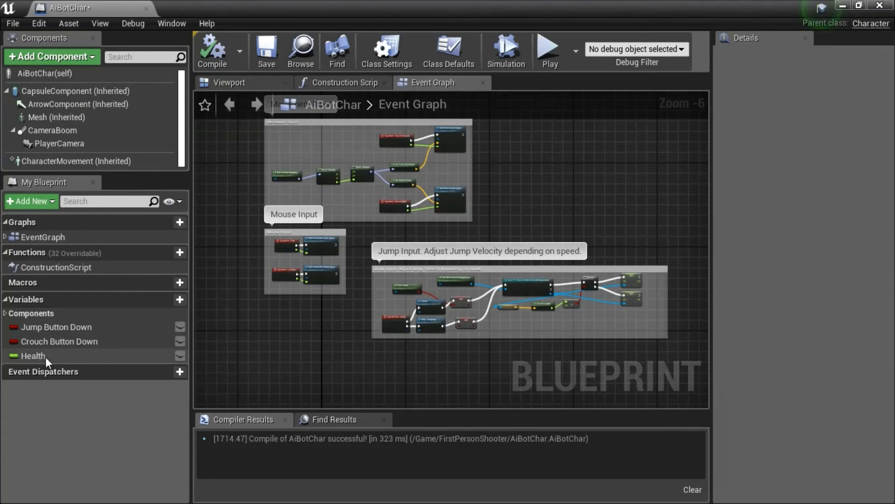
Step: Set the default value of the Health variable to 100
{"action": "left_click", "coordinate": [60, 357]}
{"action": "left_click", "coordinate": [795, 309]}
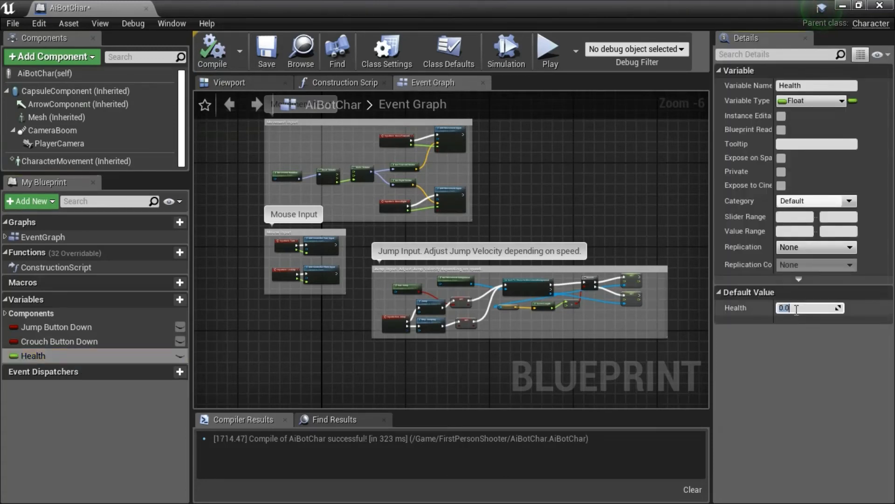
{"action": "type", "text": "100"}
{"action": "key", "text": "Return"}
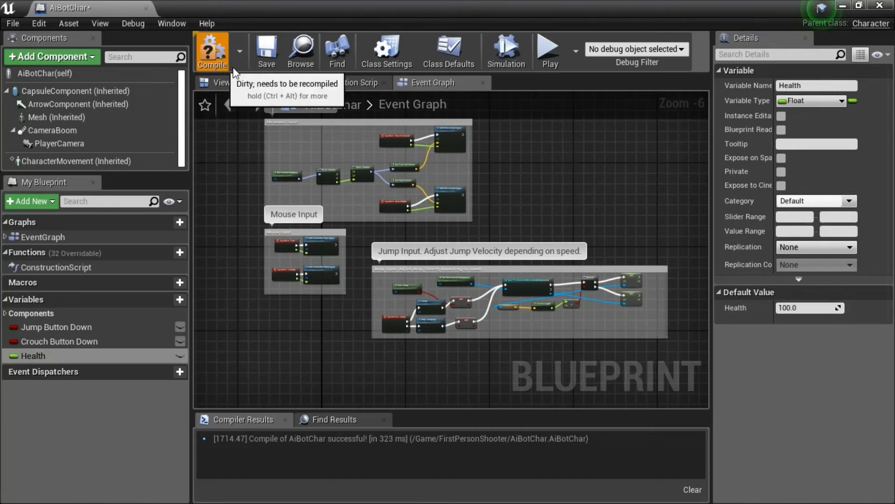
Step: Compile and save the AiBotChar blueprint and close its editor
{"action": "left_click", "coordinate": [212, 51]}
{"action": "left_click", "coordinate": [268, 65]}
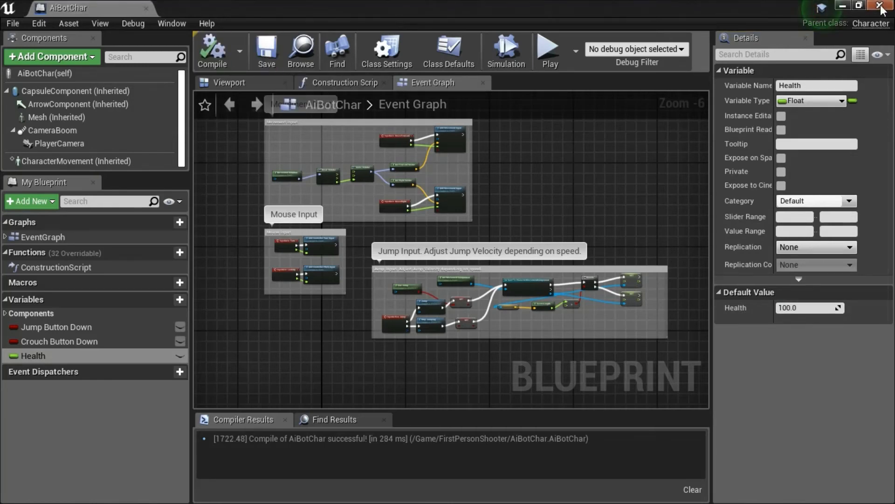
{"action": "left_click", "coordinate": [880, 6]}
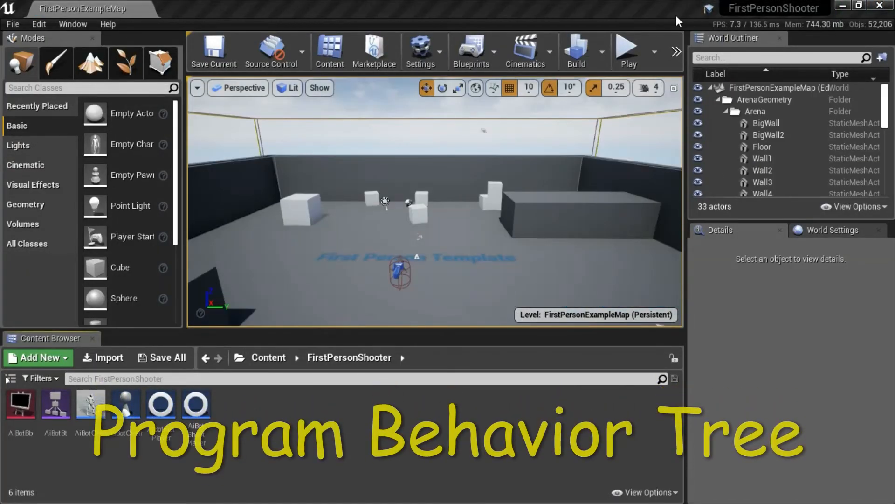
Step: Open the AiBotBt behavior tree and add a Sequence composite node connected below ROOT
{"action": "left_click", "coordinate": [61, 406]}
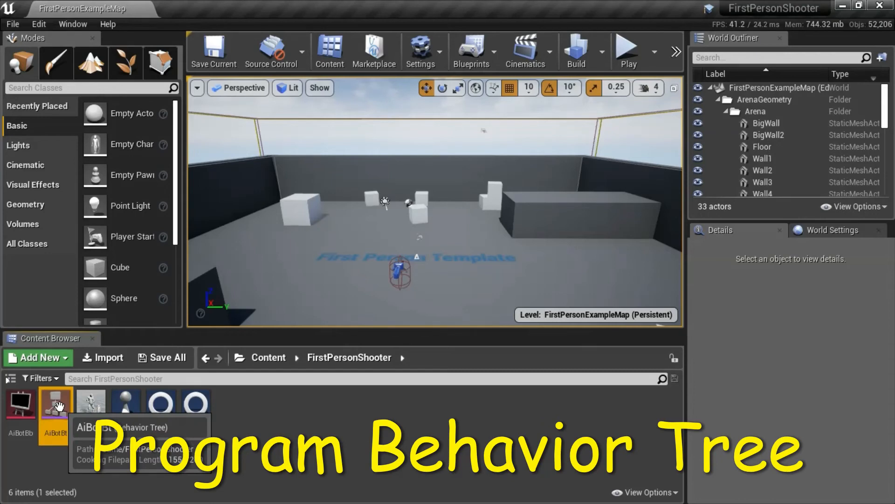
{"action": "right_click", "coordinate": [59, 405]}
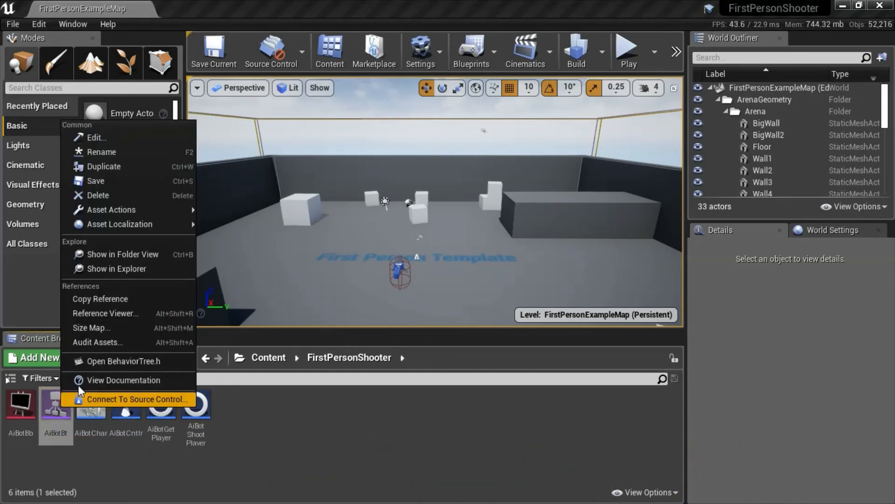
{"action": "left_click", "coordinate": [122, 140]}
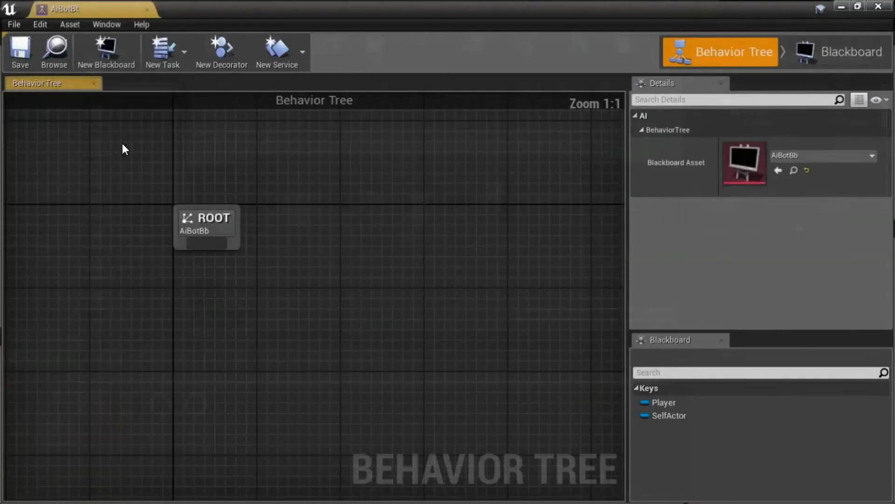
{"action": "left_click_drag", "start_coordinate": [340, 334], "coordinate": [320, 379]}
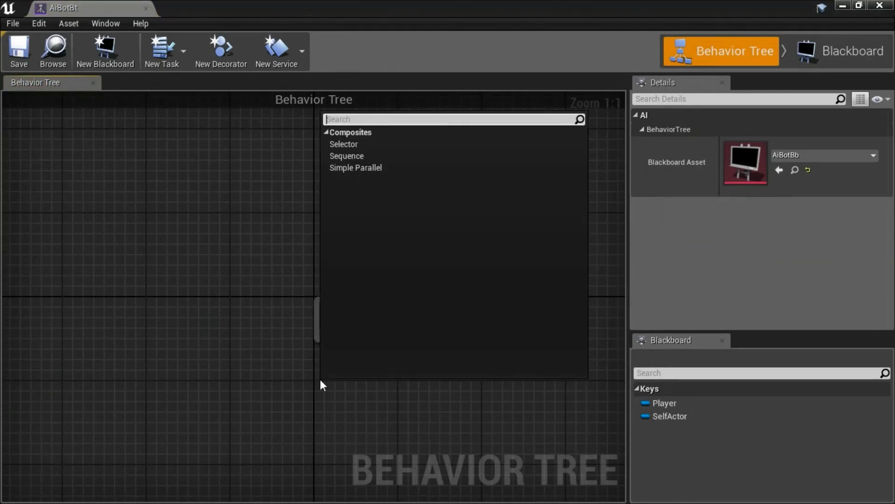
{"action": "left_click", "coordinate": [350, 156]}
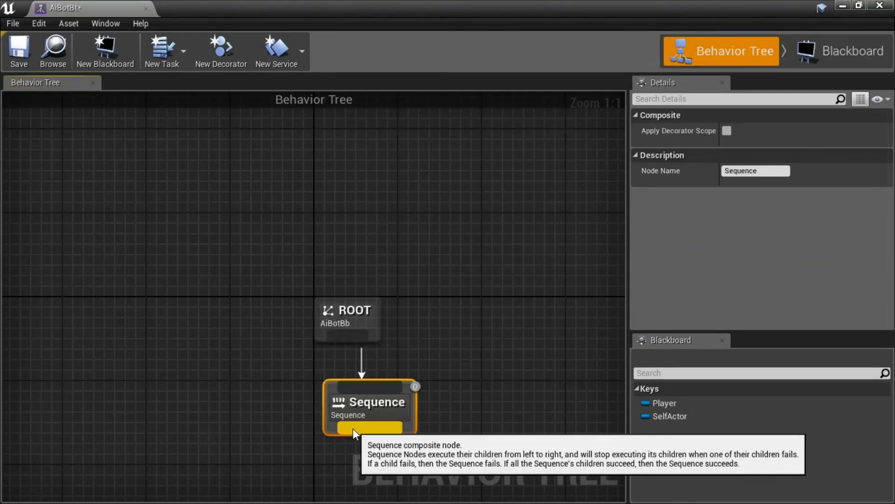
Step: Add a Move To task and a Wait task as child nodes connected below the Sequence node
{"action": "left_click_drag", "start_coordinate": [352, 428], "coordinate": [325, 462]}
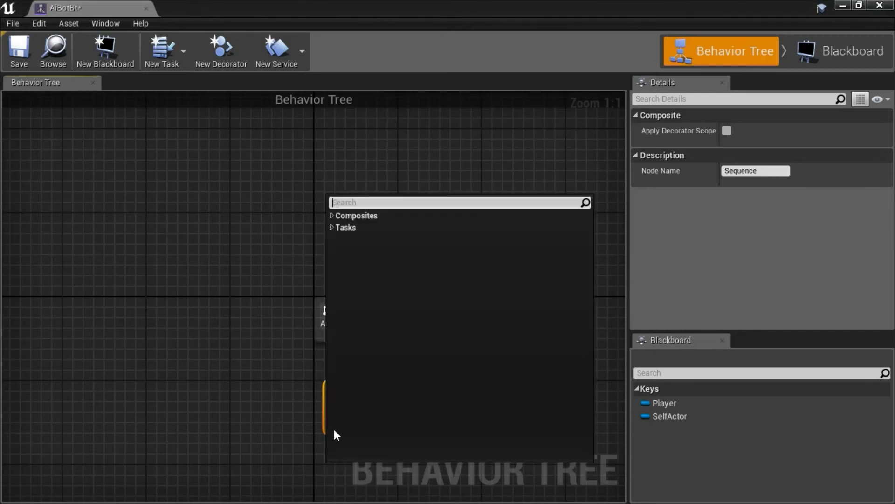
{"action": "left_click", "coordinate": [332, 228]}
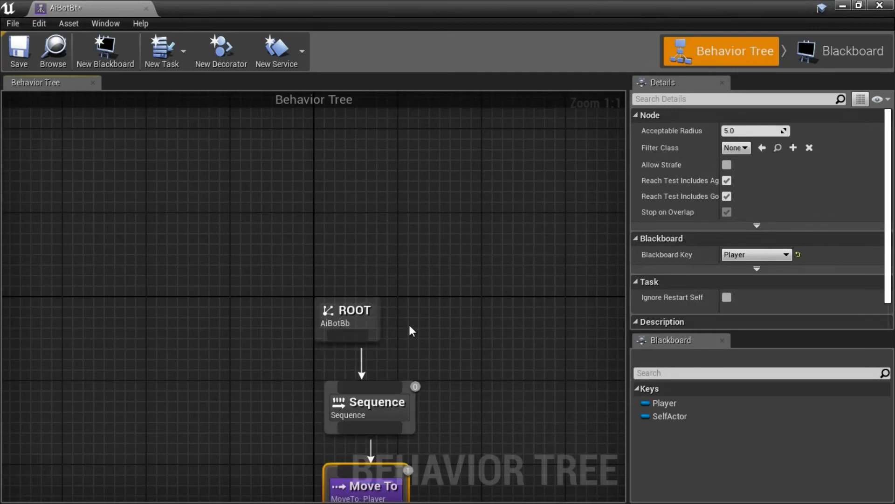
{"action": "right_click_drag", "start_coordinate": [459, 374], "coordinate": [364, 230]}
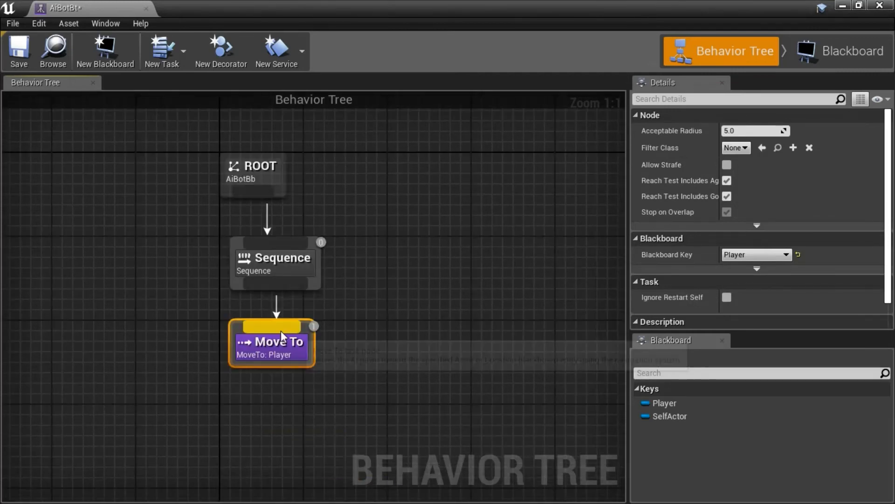
{"action": "left_click_drag", "start_coordinate": [287, 285], "coordinate": [350, 323]}
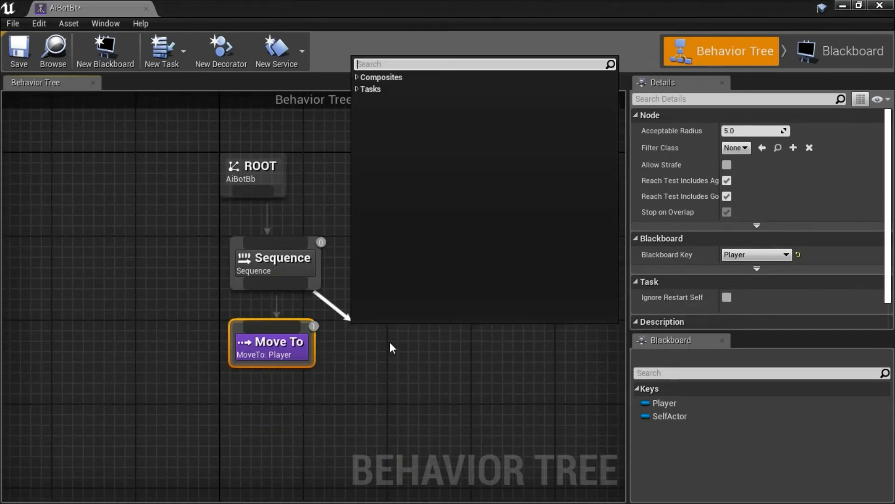
{"action": "left_click", "coordinate": [360, 90]}
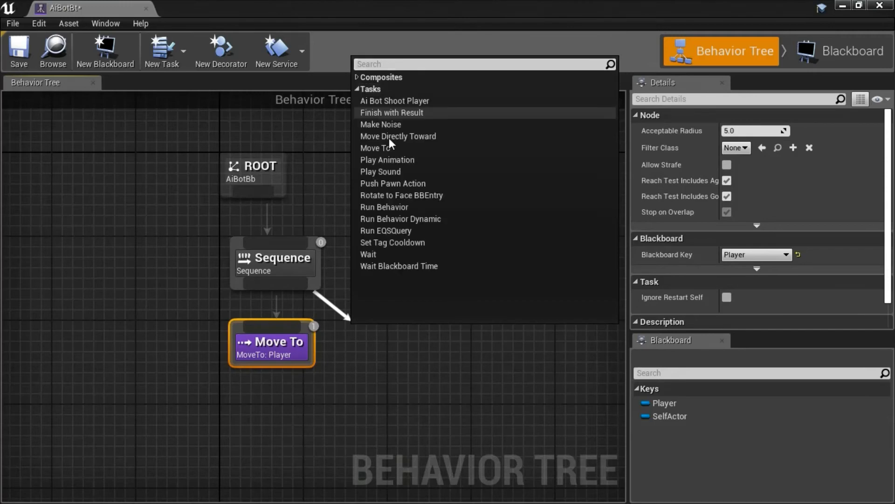
{"action": "left_click", "coordinate": [427, 254]}
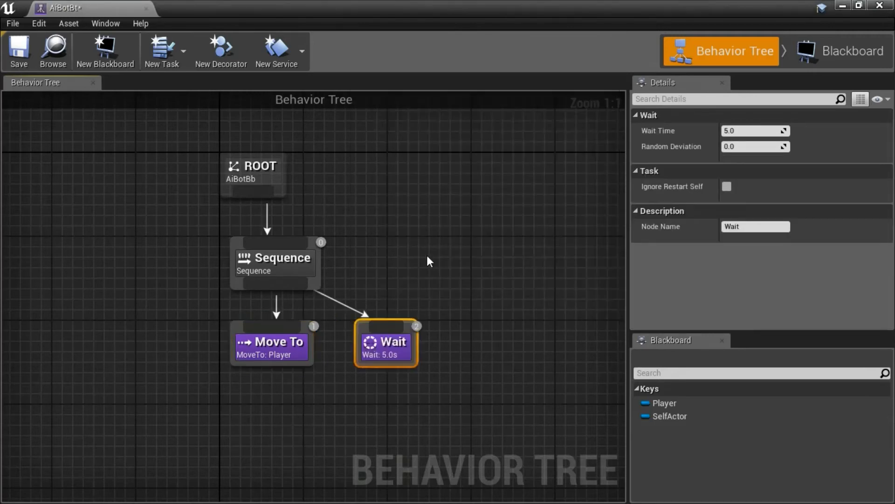
Step: Add the Ai Bot Get Player service to the Sequence node and space the Move To and Wait nodes out below it
{"action": "right_click", "coordinate": [275, 270]}
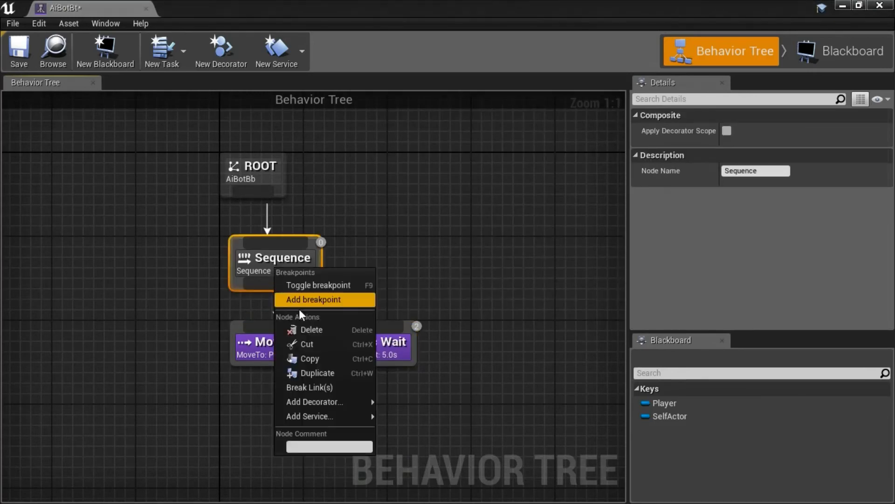
{"action": "mouse_move", "coordinate": [343, 416]}
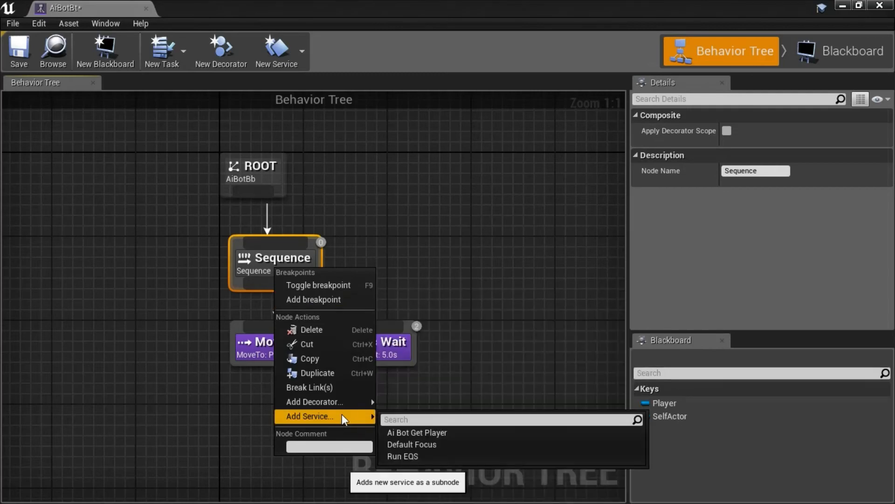
{"action": "left_click", "coordinate": [447, 432]}
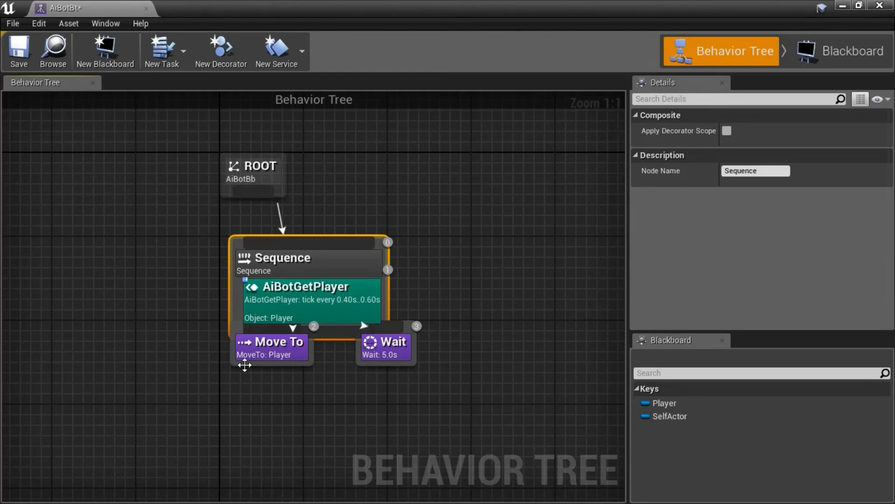
{"action": "left_click_drag", "start_coordinate": [245, 366], "coordinate": [192, 413]}
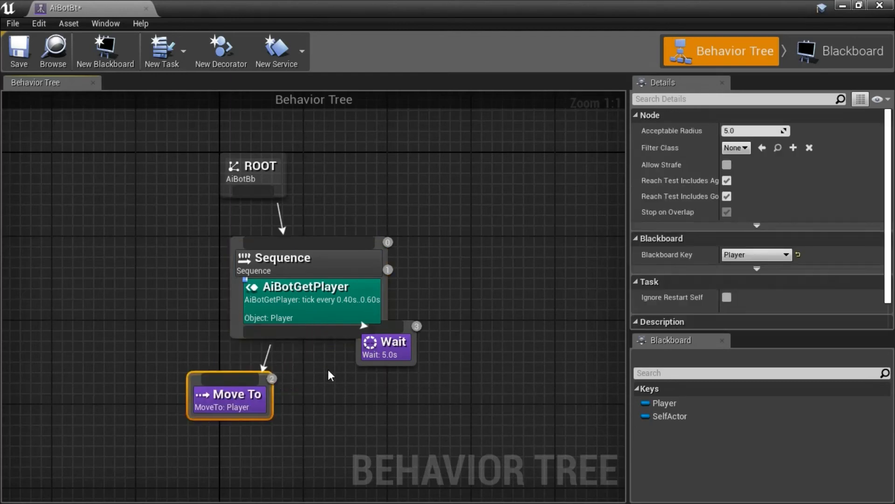
{"action": "left_click_drag", "start_coordinate": [357, 354], "coordinate": [356, 406]}
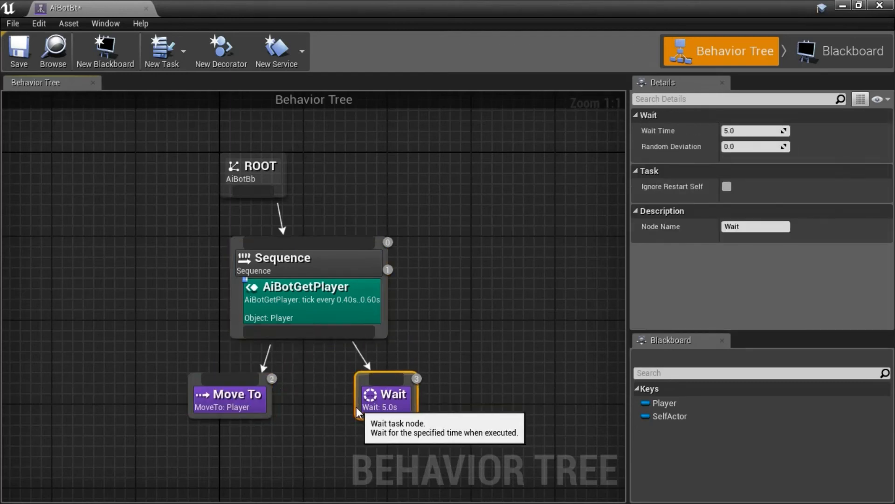
Step: Set the Object of the AiBotGetPlayer service and the Blackboard Key of the Move To node to Player
{"action": "left_click", "coordinate": [331, 301]}
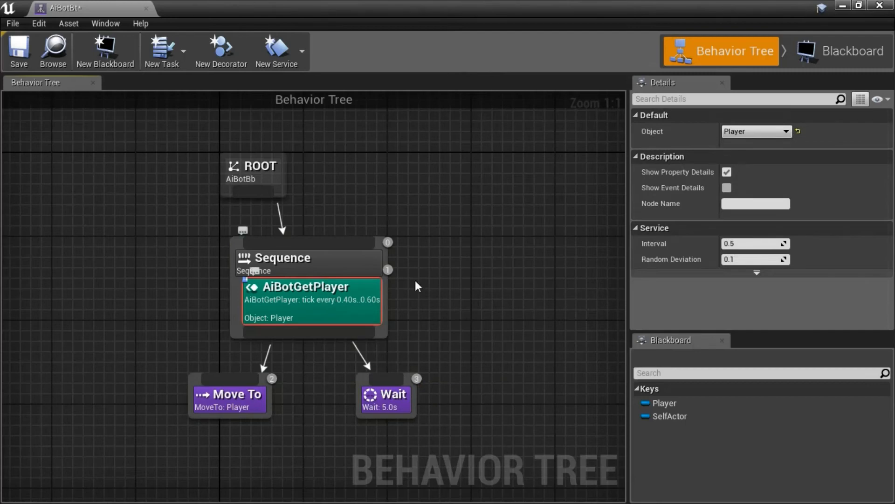
{"action": "left_click", "coordinate": [786, 132]}
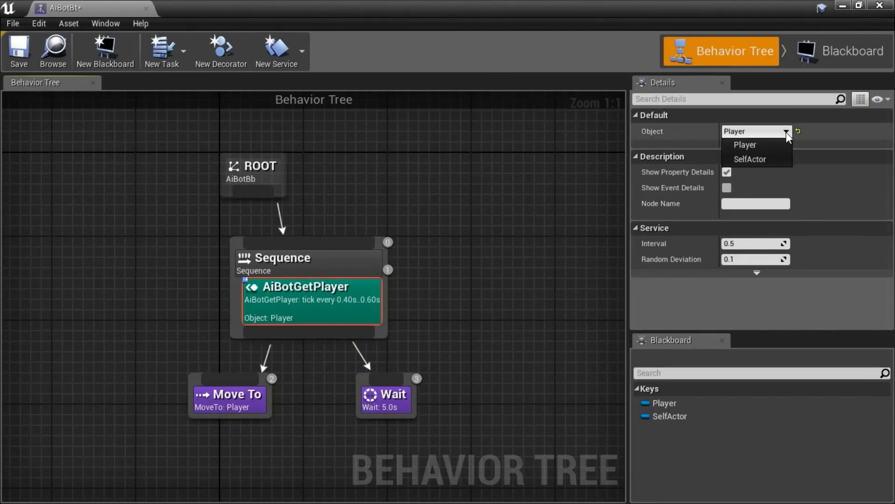
{"action": "left_click", "coordinate": [773, 147]}
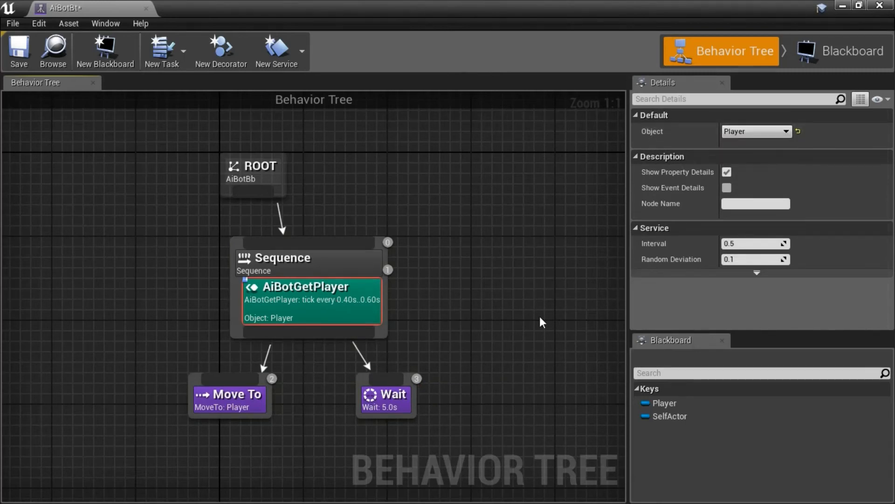
{"action": "left_click", "coordinate": [227, 396]}
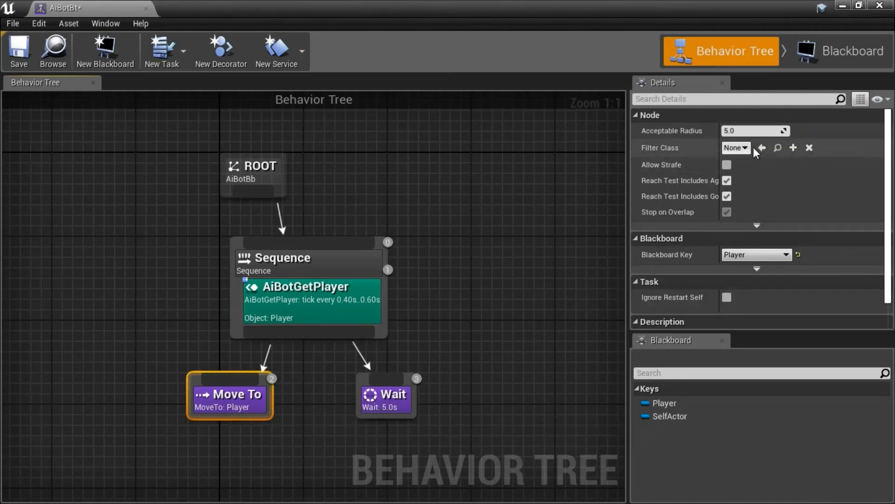
{"action": "left_click", "coordinate": [787, 255]}
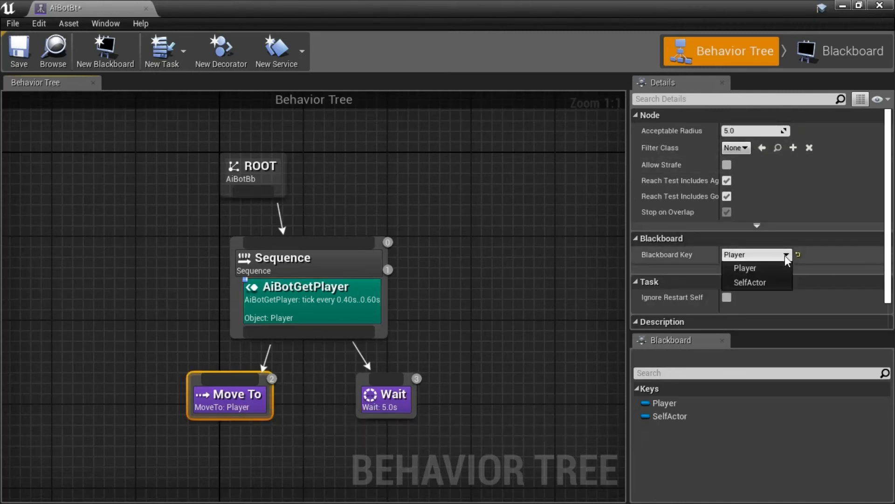
{"action": "left_click", "coordinate": [764, 268]}
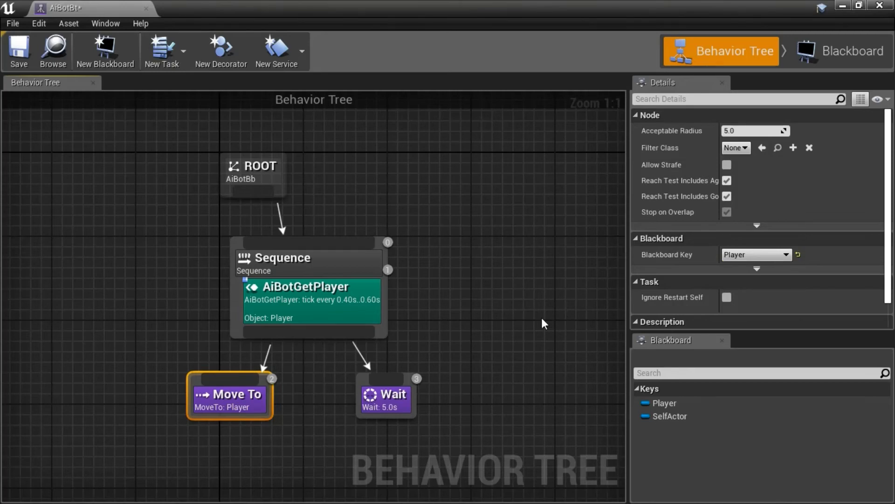
Step: Save and close the AiBotBt behavior tree and open the AiBotGetPlayer service in the full blueprint editor
{"action": "left_click", "coordinate": [19, 61]}
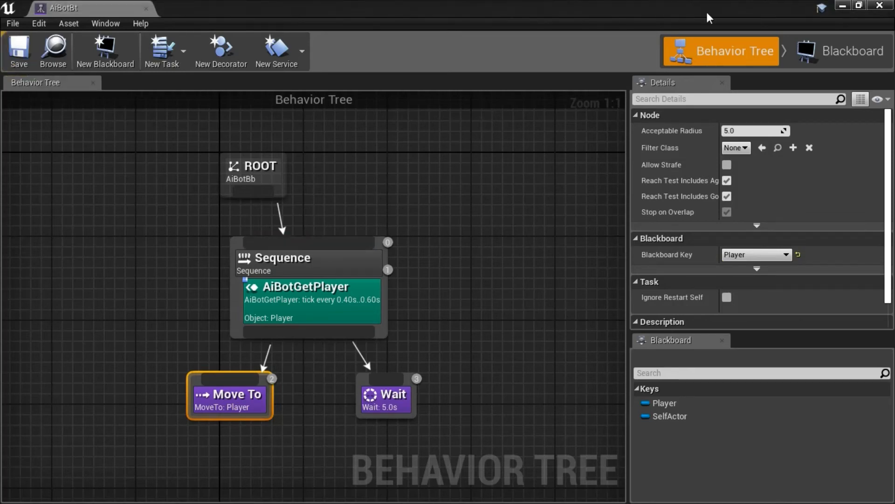
{"action": "left_click", "coordinate": [879, 5]}
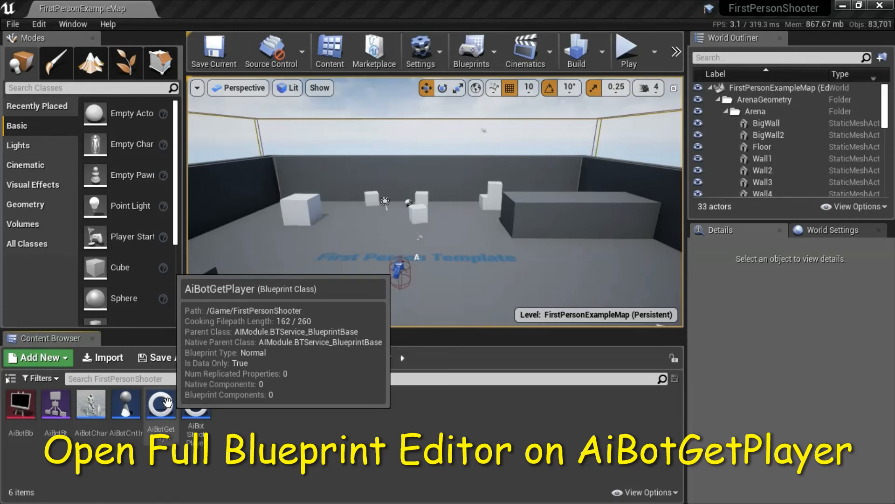
{"action": "right_click", "coordinate": [167, 402]}
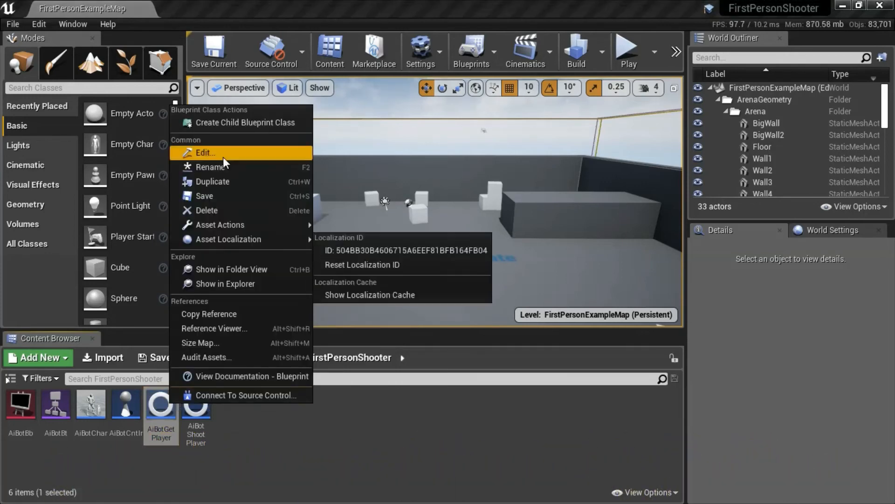
{"action": "left_click", "coordinate": [223, 157]}
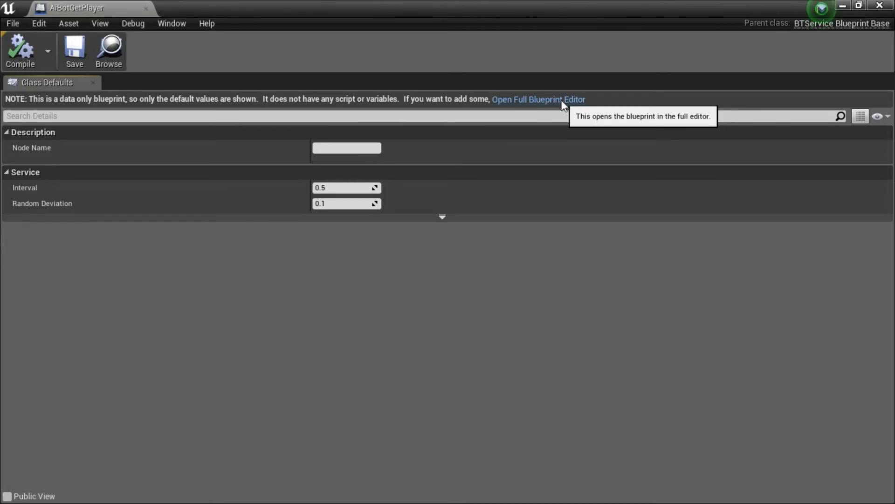
{"action": "left_click", "coordinate": [562, 100]}
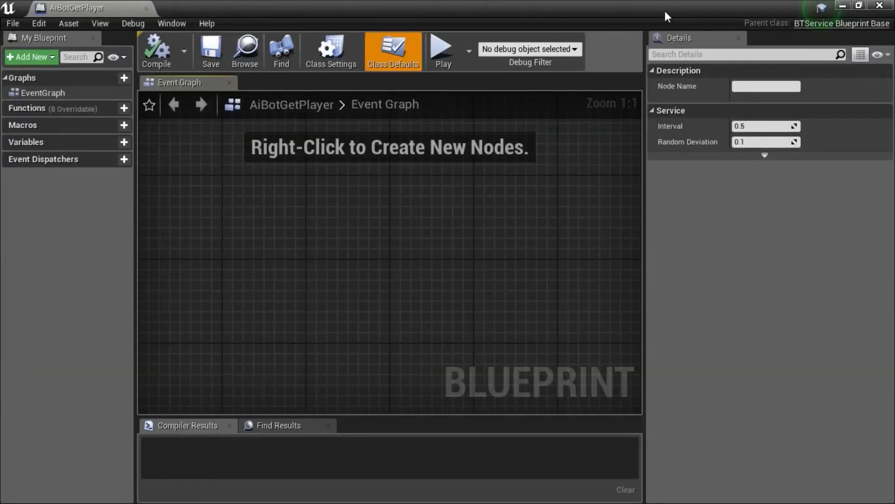
Step: Add an Event Receive Activation AI node and connect its execution output to a new Set Blackboard Value as Object node
{"action": "right_click", "coordinate": [226, 217]}
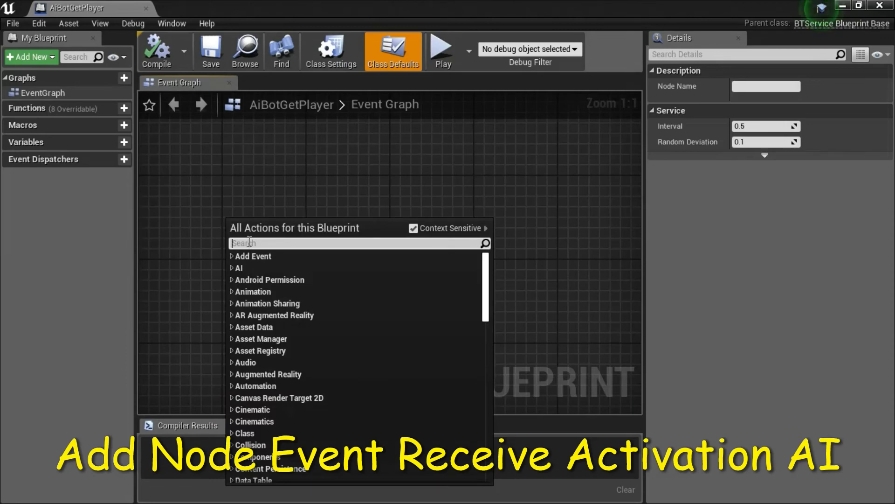
{"action": "type", "text": "event receive activation ai"}
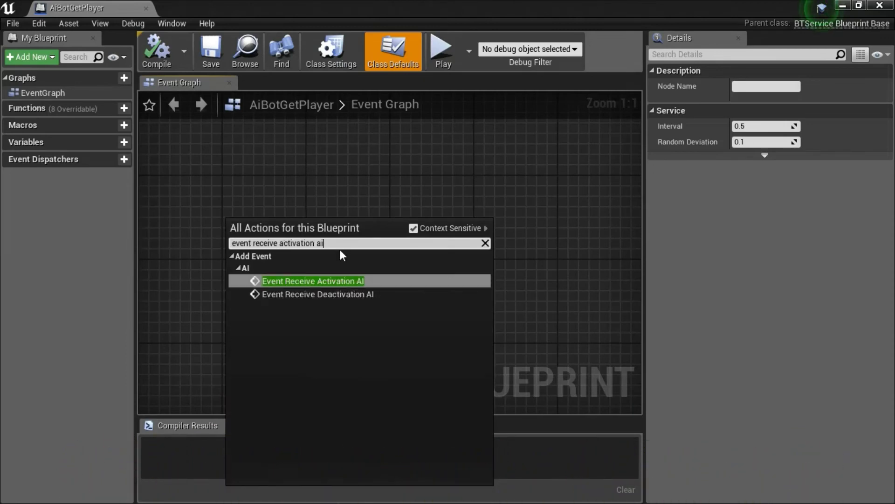
{"action": "left_click", "coordinate": [353, 280]}
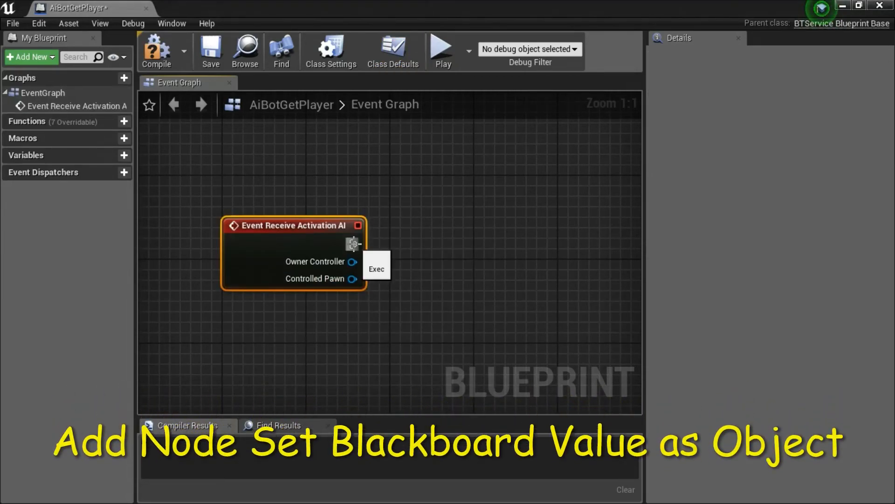
{"action": "left_click_drag", "start_coordinate": [353, 244], "coordinate": [399, 249]}
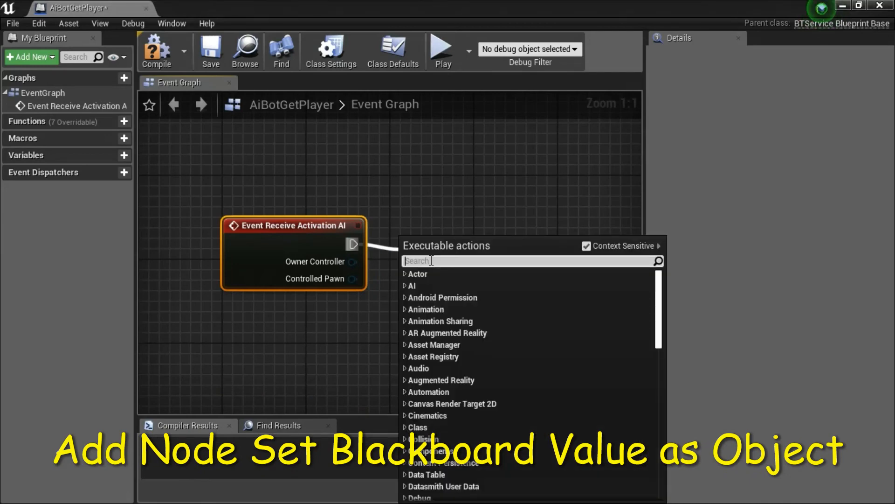
{"action": "type", "text": "set blackboard value as object"}
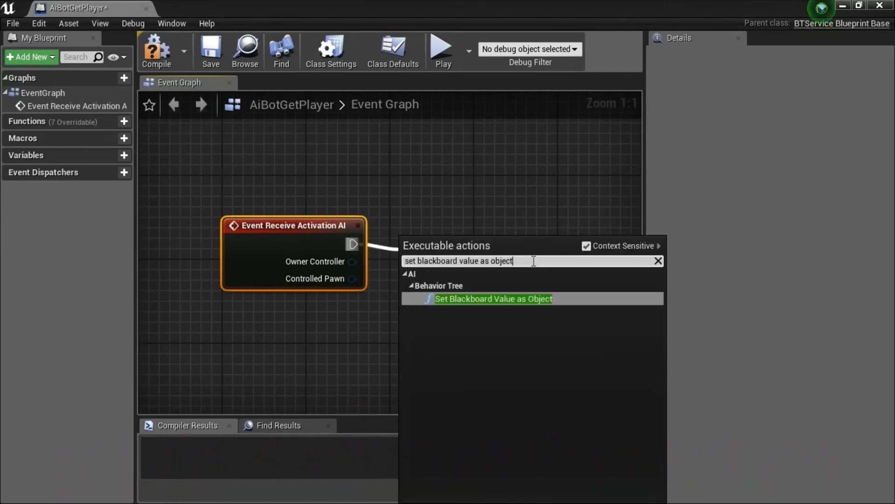
{"action": "left_click", "coordinate": [501, 299]}
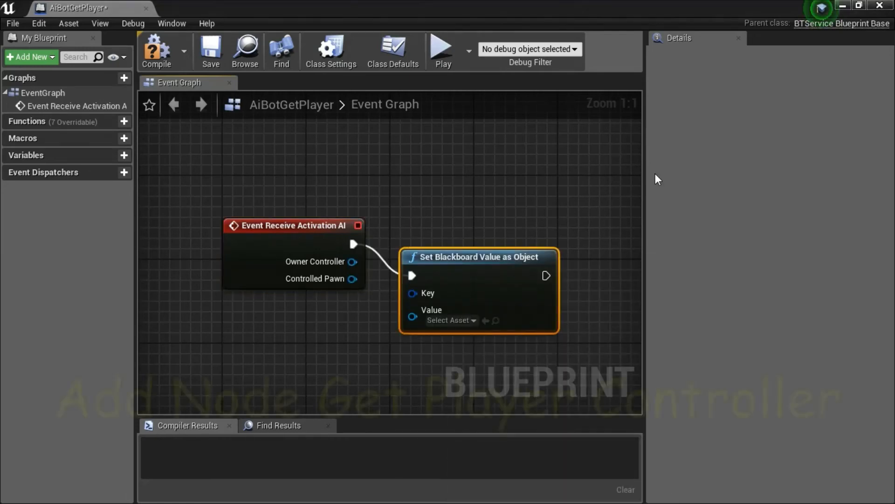
Step: Add a Get Player Controller node feeding a Get Controlled Pawn node, and connect the pawn's return value to the Set Blackboard Value as Object node's Value
{"action": "right_click", "coordinate": [206, 345]}
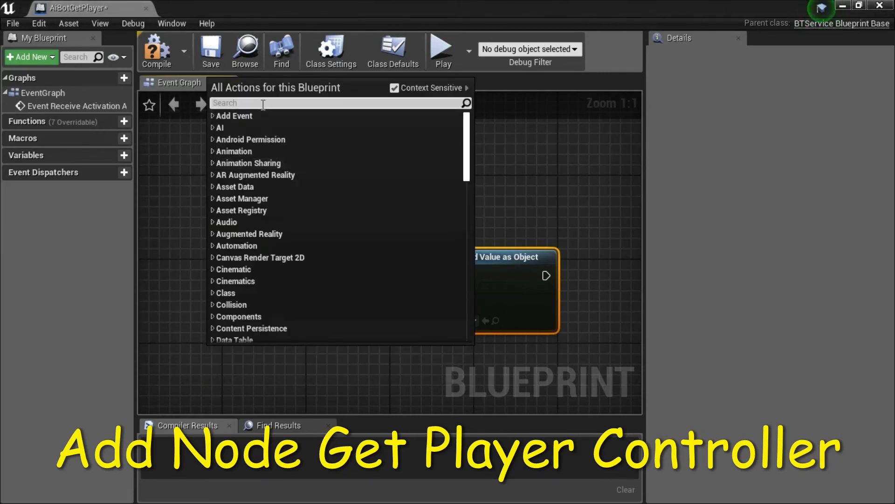
{"action": "type", "text": "get player controller"}
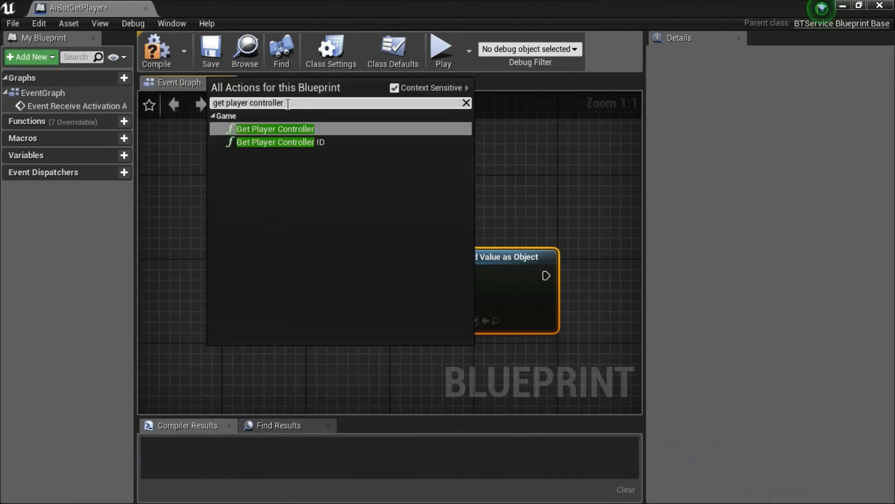
{"action": "left_click", "coordinate": [294, 125]}
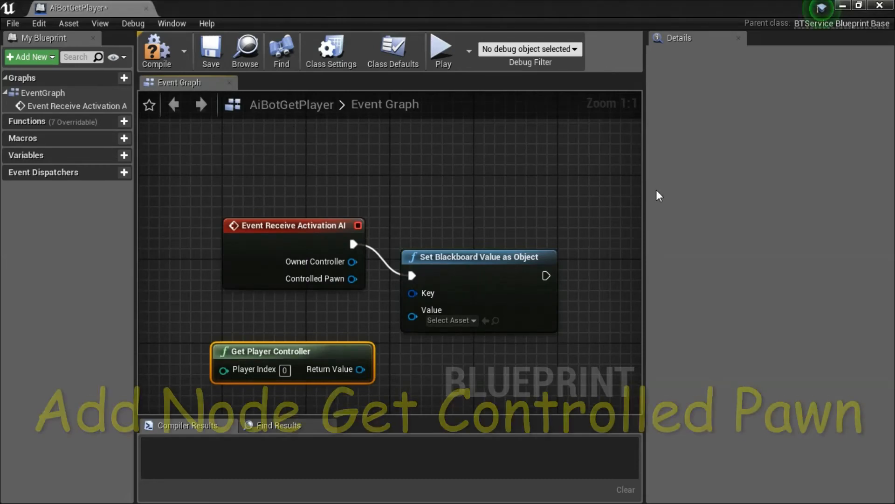
{"action": "left_click_drag", "start_coordinate": [360, 369], "coordinate": [394, 371]}
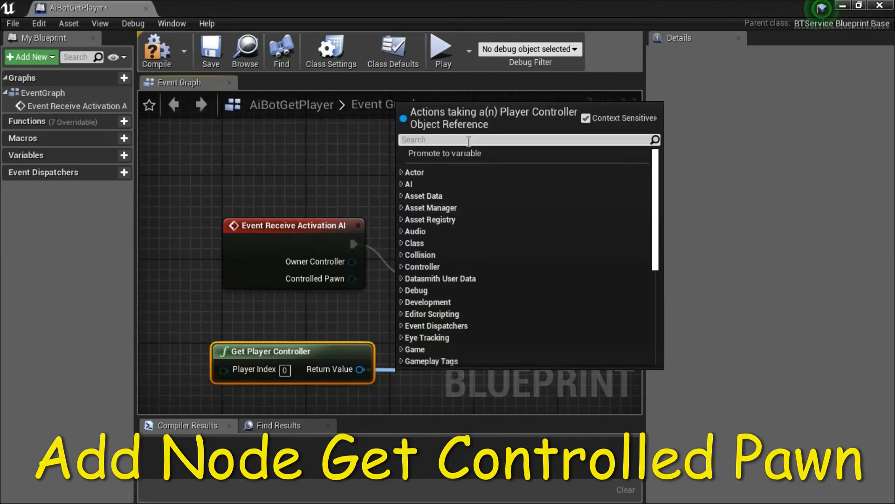
{"action": "type", "text": "get controlled pawn"}
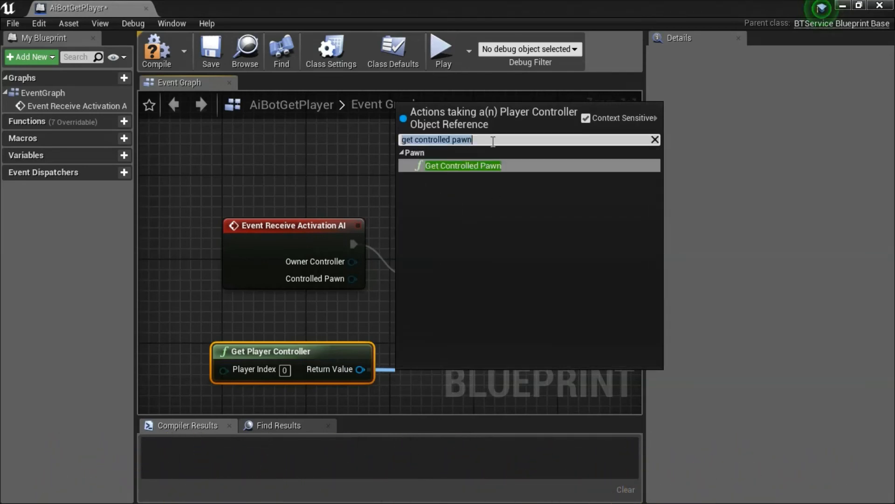
{"action": "left_click", "coordinate": [494, 163]}
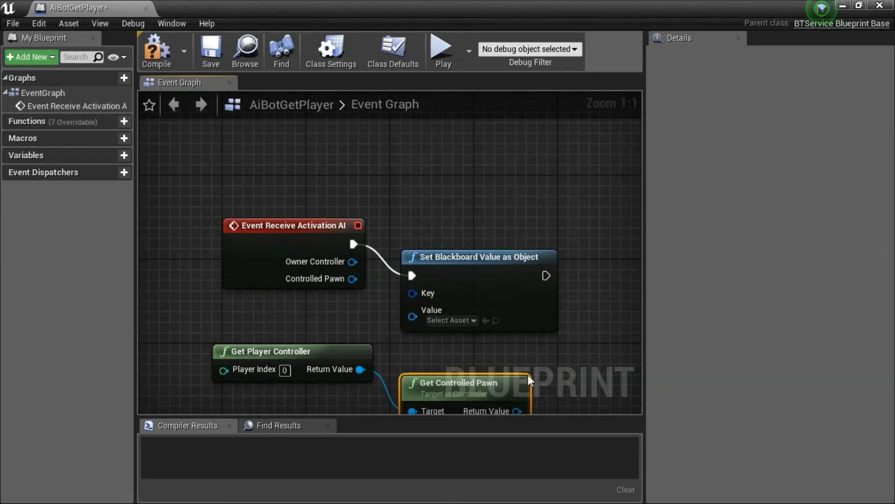
{"action": "left_click_drag", "start_coordinate": [517, 411], "coordinate": [411, 296]}
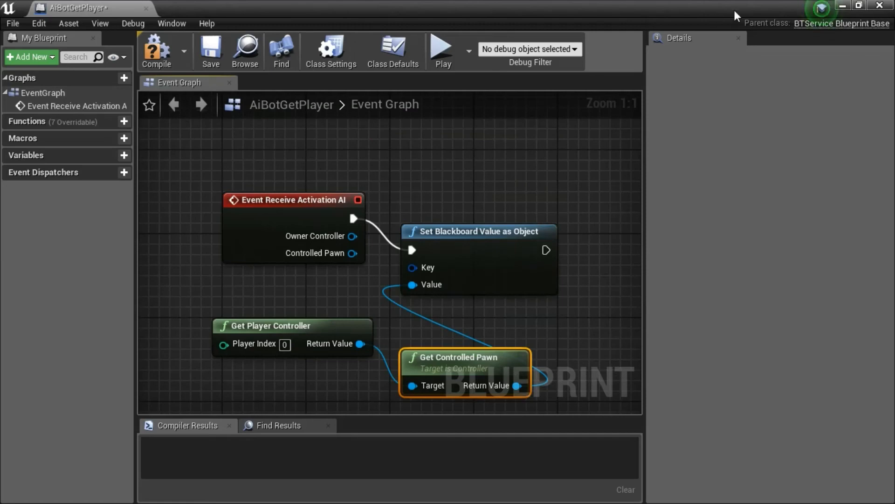
Step: Promote the Key input of Set Blackboard Value as Object to a variable and space the event and variable nodes apart
{"action": "right_click", "coordinate": [415, 267]}
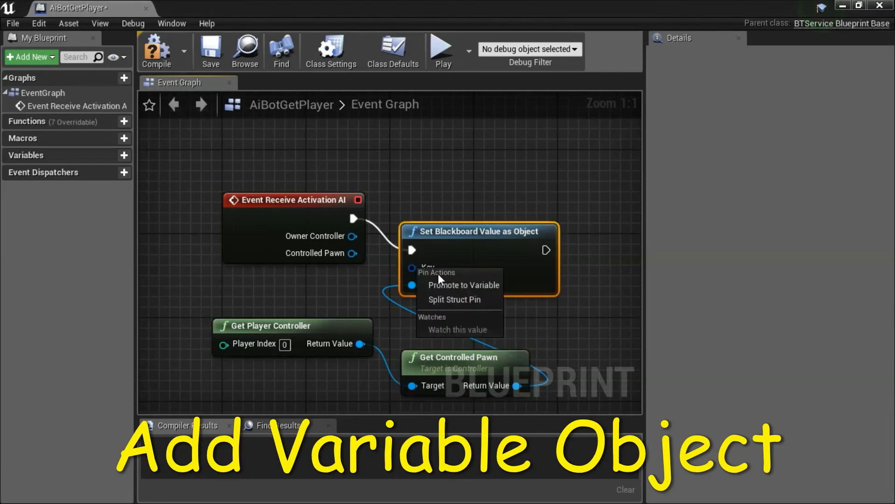
{"action": "left_click", "coordinate": [446, 284]}
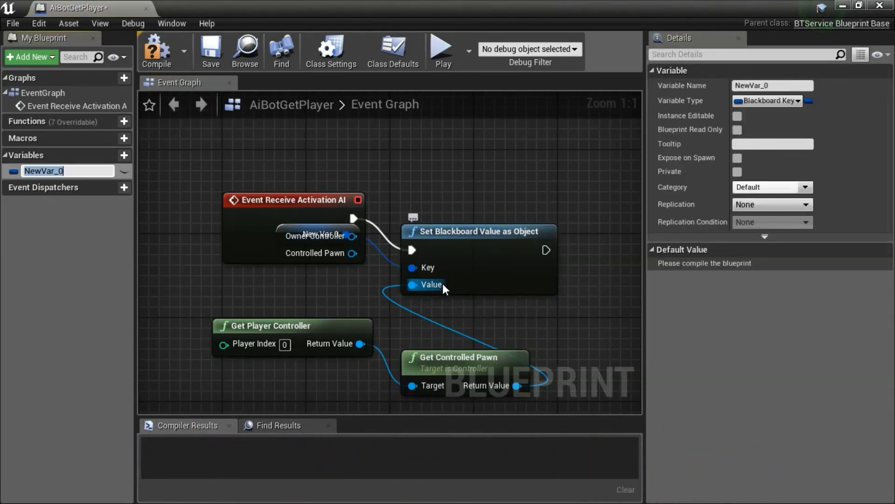
{"action": "left_click_drag", "start_coordinate": [326, 200], "coordinate": [327, 159]}
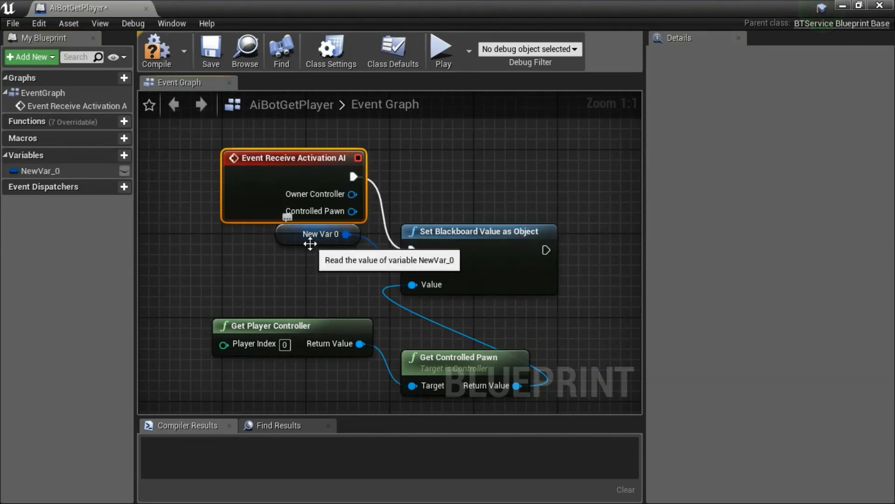
{"action": "left_click_drag", "start_coordinate": [310, 244], "coordinate": [293, 289]}
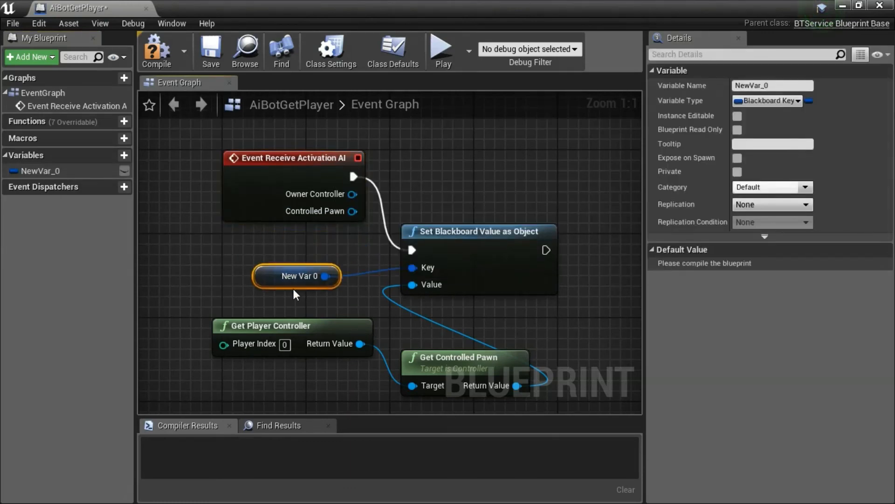
Step: Rename the new blackboard key variable to Object and make it instance editable
{"action": "left_click", "coordinate": [784, 84]}
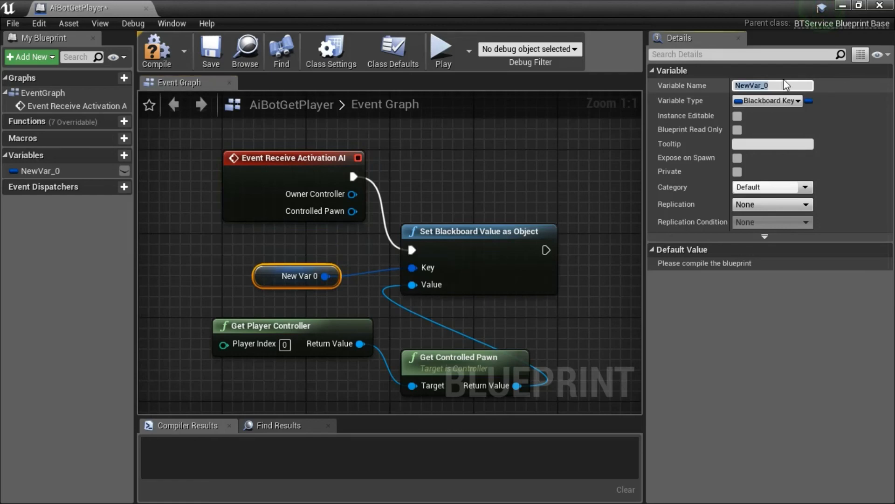
{"action": "type", "text": "Object"}
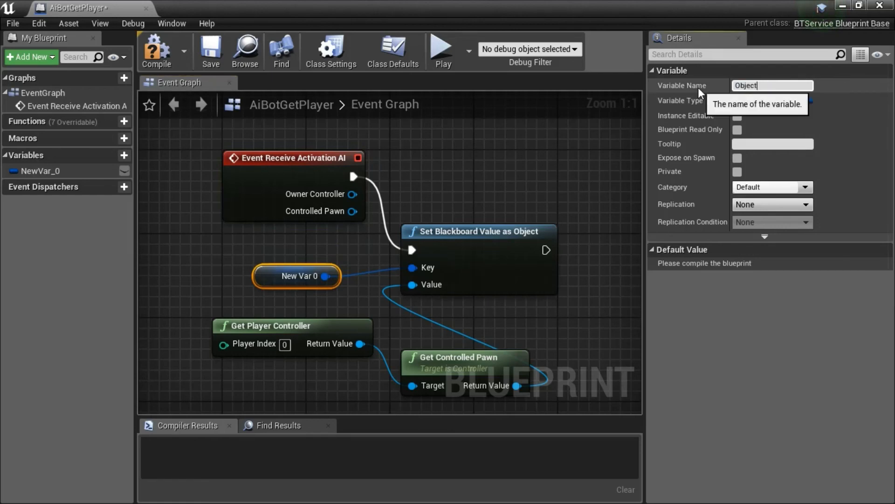
{"action": "key", "text": "Return"}
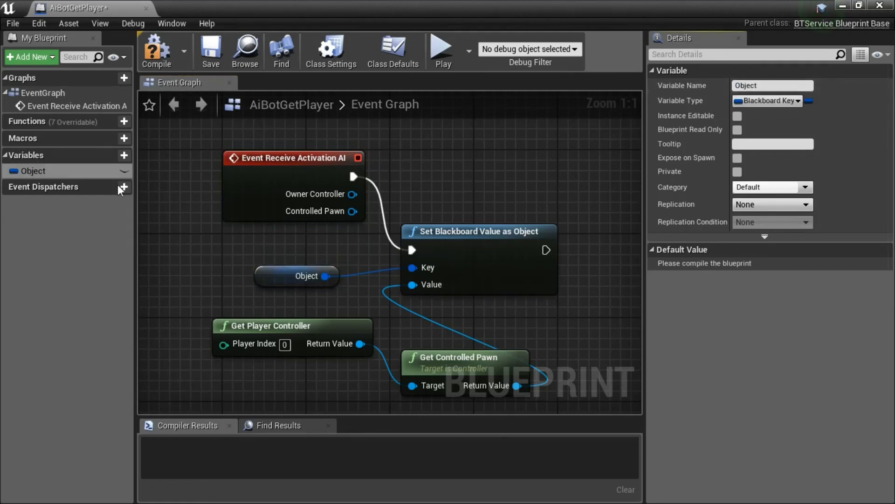
{"action": "left_click", "coordinate": [125, 171]}
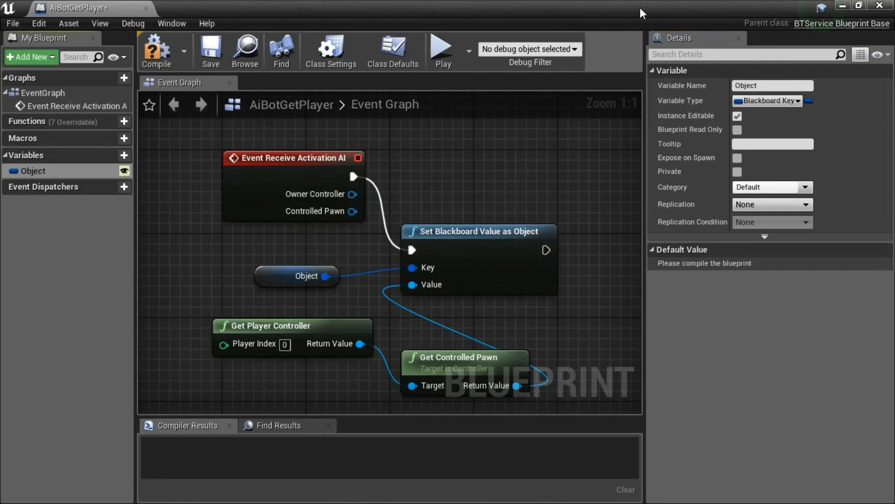
Step: Compile, save and close the AiBotGetPlayer service blueprint
{"action": "left_click", "coordinate": [169, 59]}
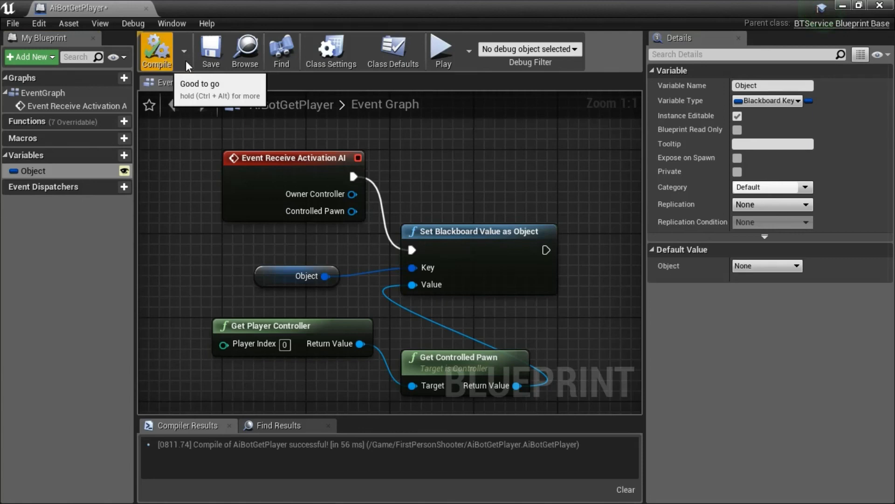
{"action": "left_click", "coordinate": [219, 54]}
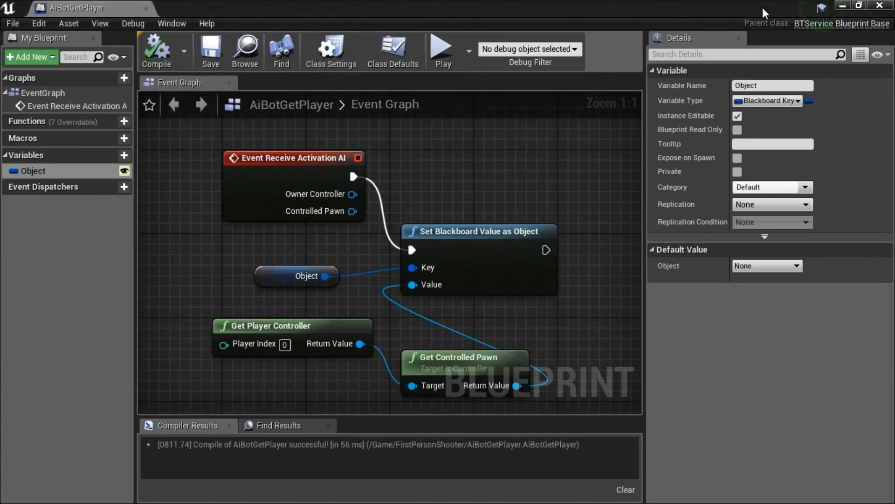
{"action": "left_click", "coordinate": [879, 5]}
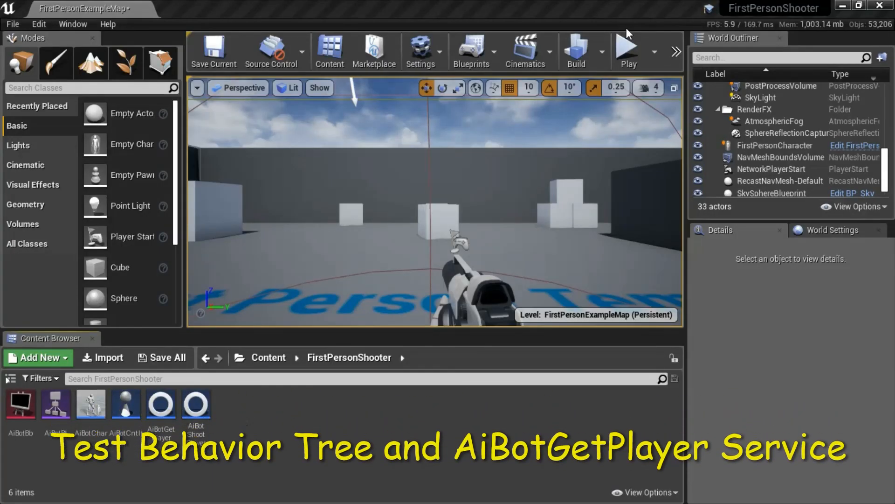
Step: Place AiBotChar in the level at about X 1380, Y -850, Z 270 and play-test whether it follows the moving player, ending the play session
{"action": "left_click_drag", "start_coordinate": [97, 417], "coordinate": [319, 228]}
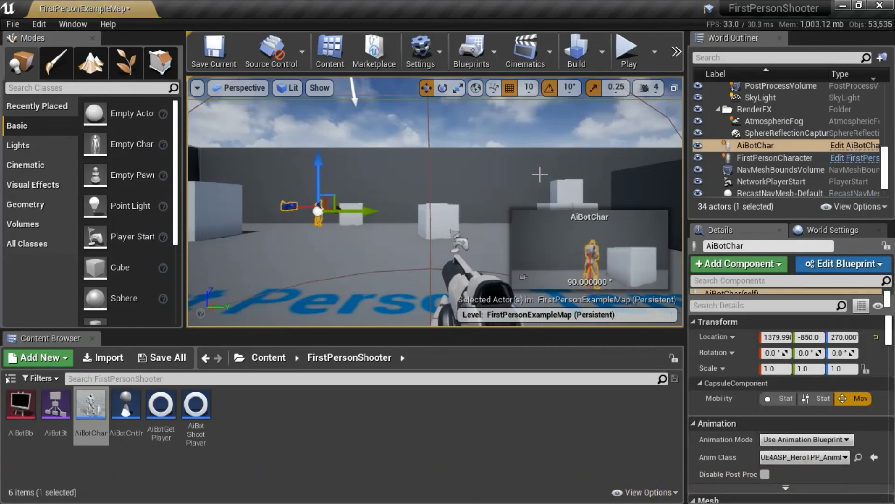
{"action": "left_click", "coordinate": [628, 56]}
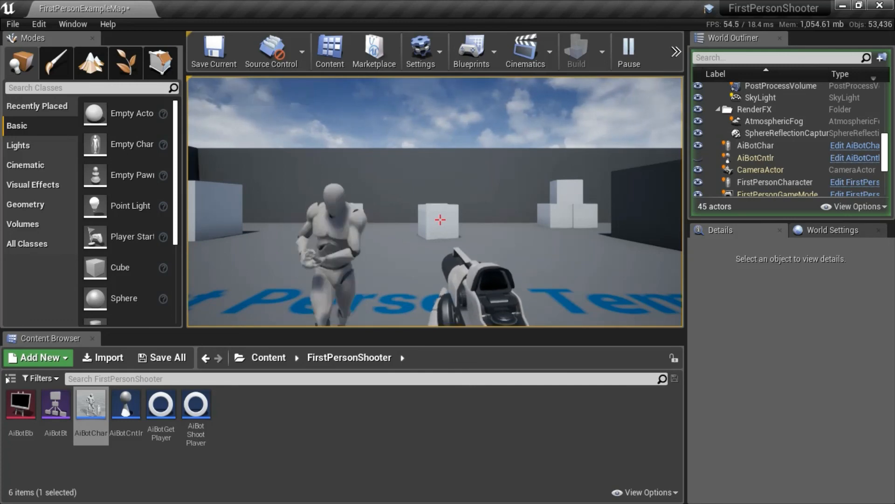
{"action": "mouse_move", "coordinate": [440, 219]}
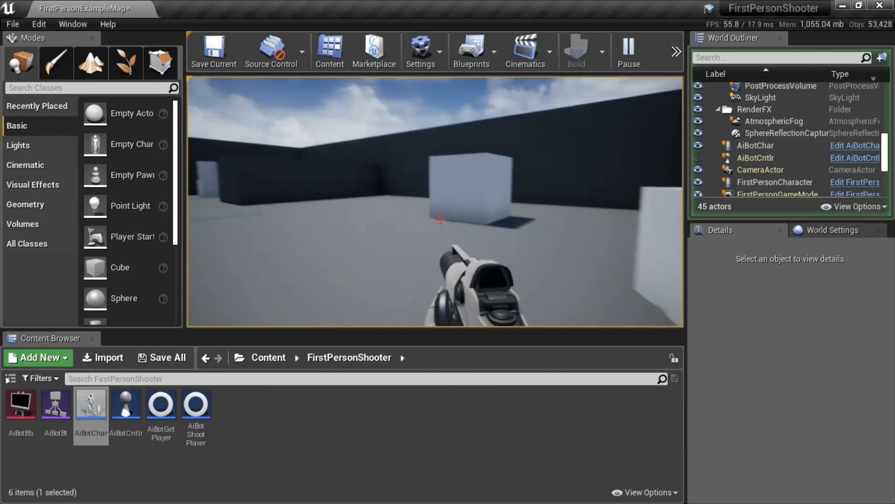
{"action": "key", "text": "w"}
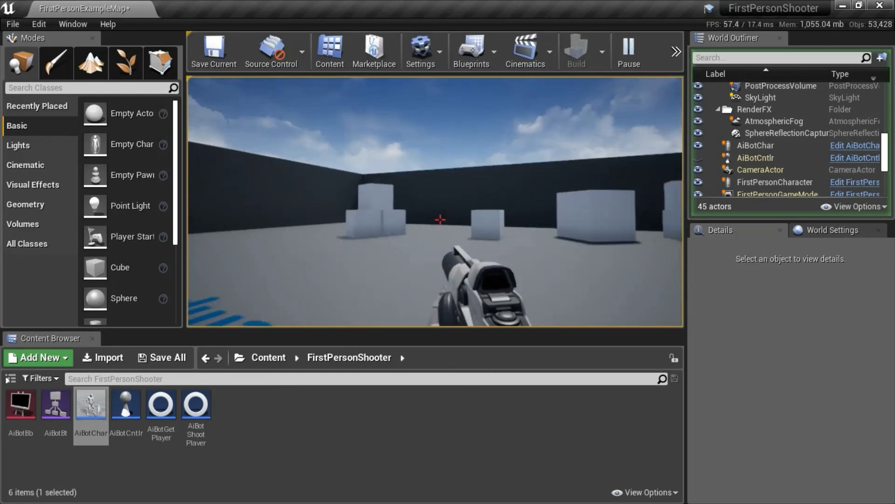
{"action": "key", "text": "s"}
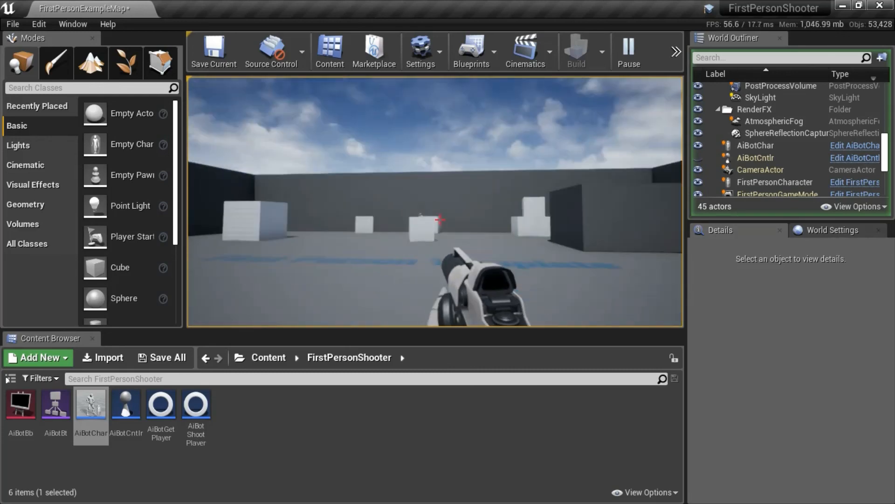
{"action": "key", "text": "s"}
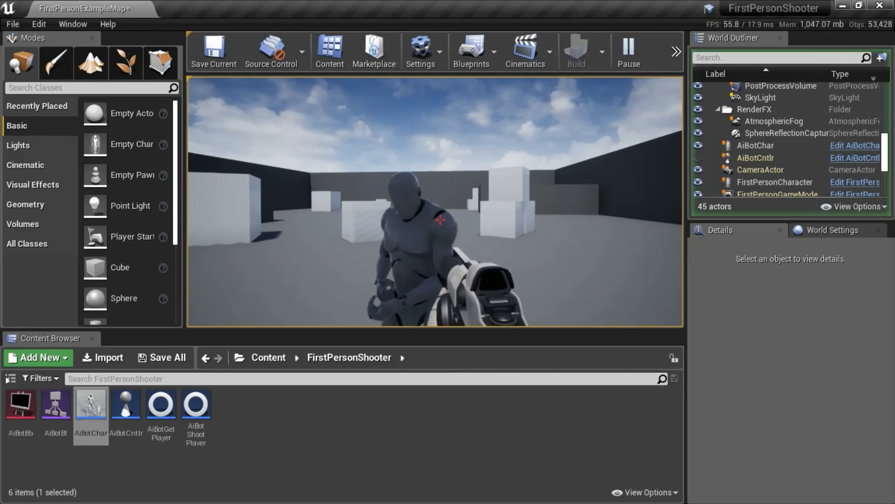
{"action": "key", "text": "Escape"}
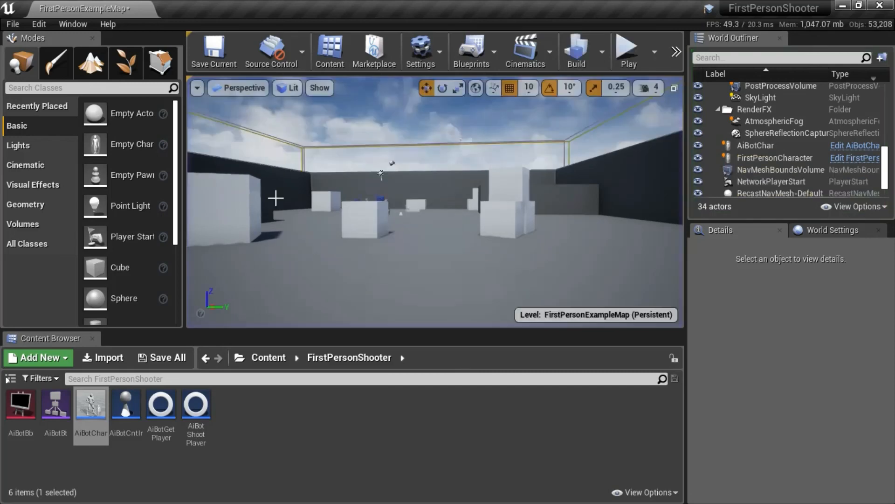